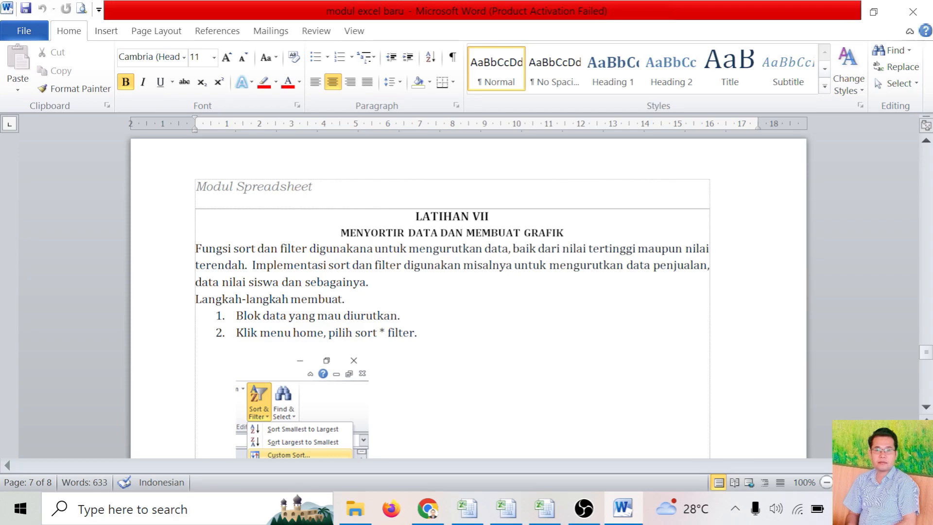
# Step: Review the module's Latihan VI on combining statistical and IF functions and Latihan VII on sorting data and making charts
pyautogui.scroll(15, 466, 296)
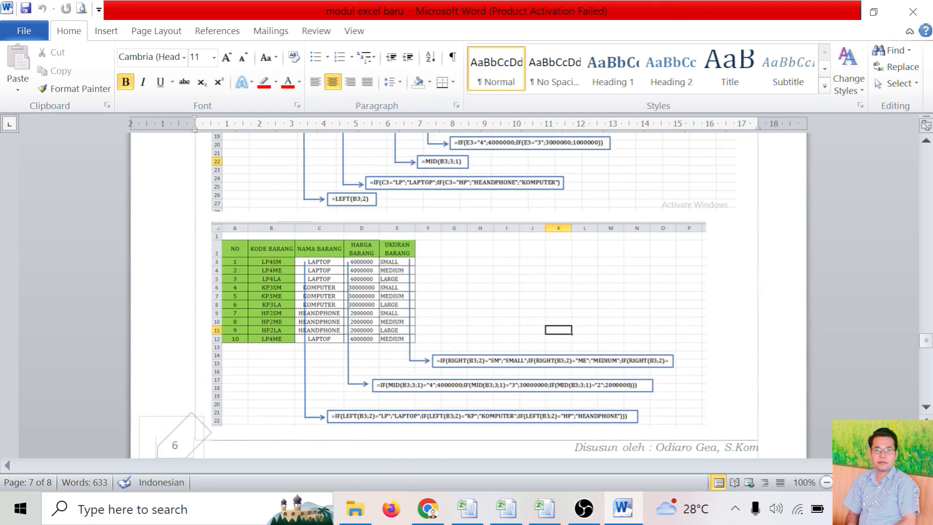
pyautogui.scroll(5, 692, 310)
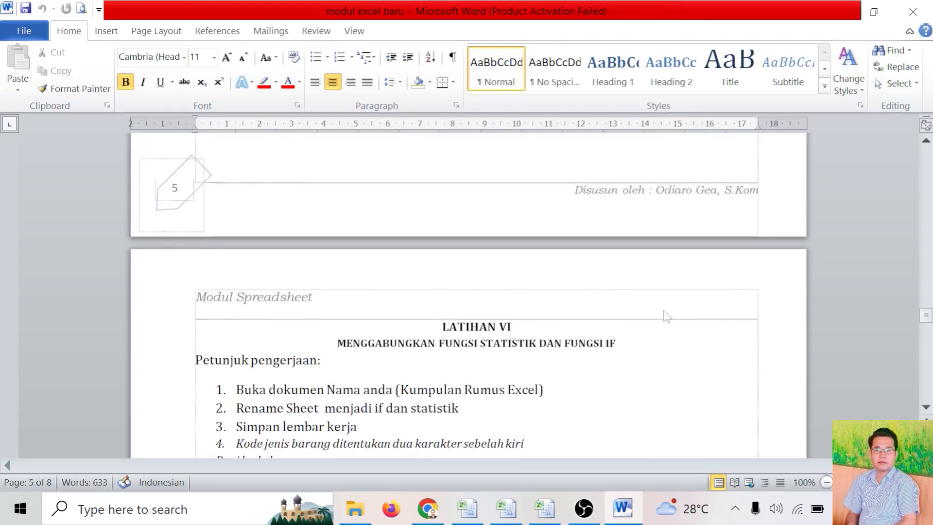
pyautogui.moveTo(337, 343); pyautogui.dragTo(622, 343)
pyautogui.scroll(-18, 689, 322)
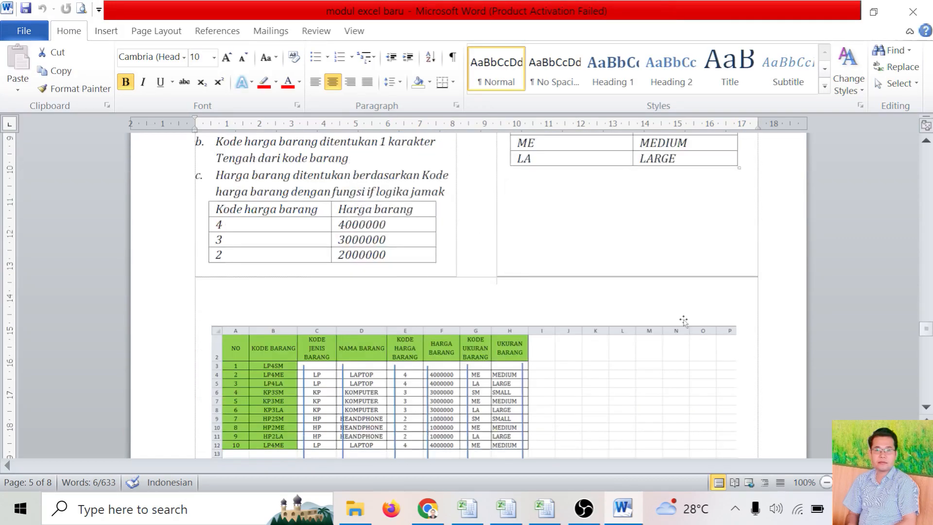
pyautogui.scroll(-6, 689, 322)
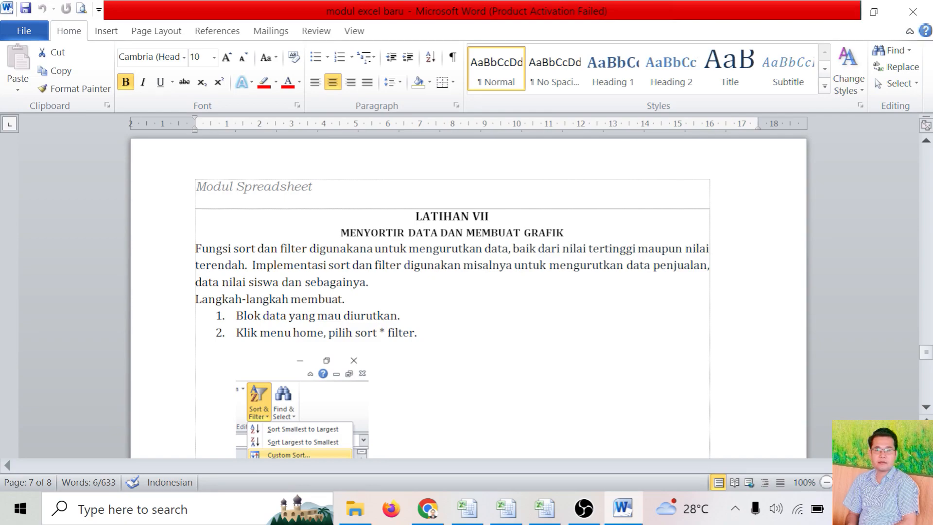
pyautogui.scroll(-2, 469, 297)
pyautogui.scroll(-6, 468, 296)
pyautogui.scroll(8, 468, 296)
# Step: Switch to Excel, look through the open workbooks, and show the TIK sheet of the MENGOLAH DAFTAR NILAI workbook
pyautogui.click(540, 510)
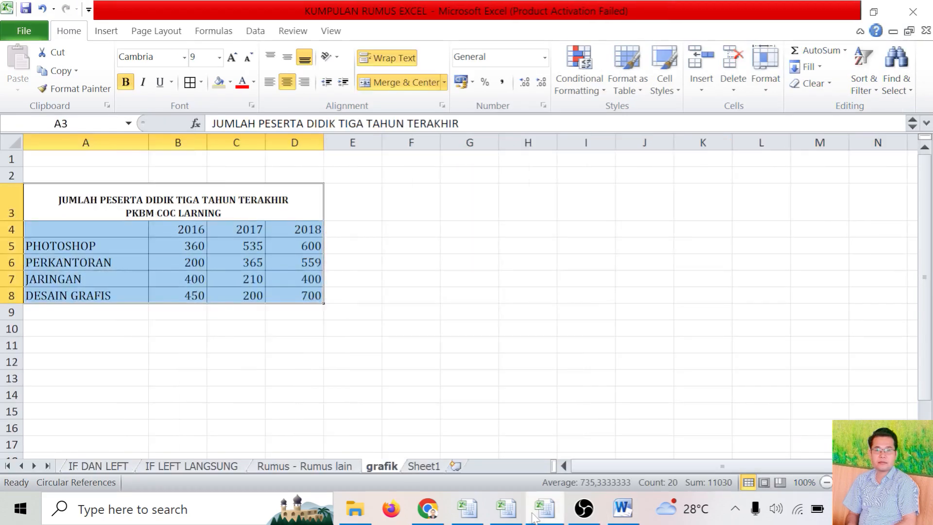
pyautogui.click(505, 507)
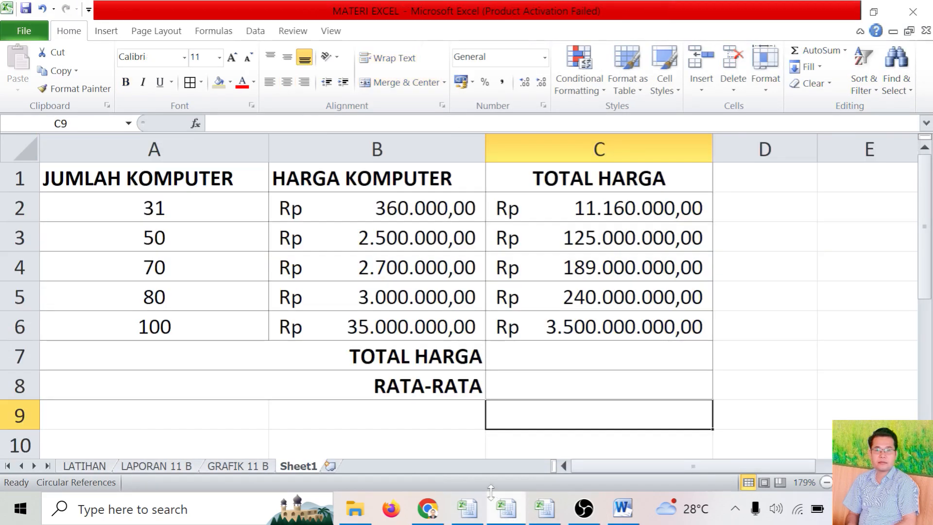
pyautogui.click(468, 508)
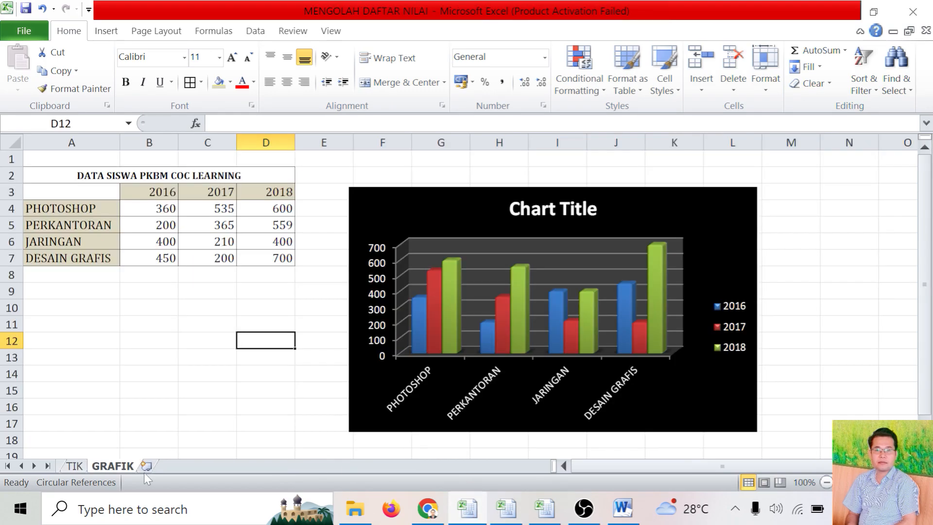
pyautogui.click(82, 465)
pyautogui.click(649, 284)
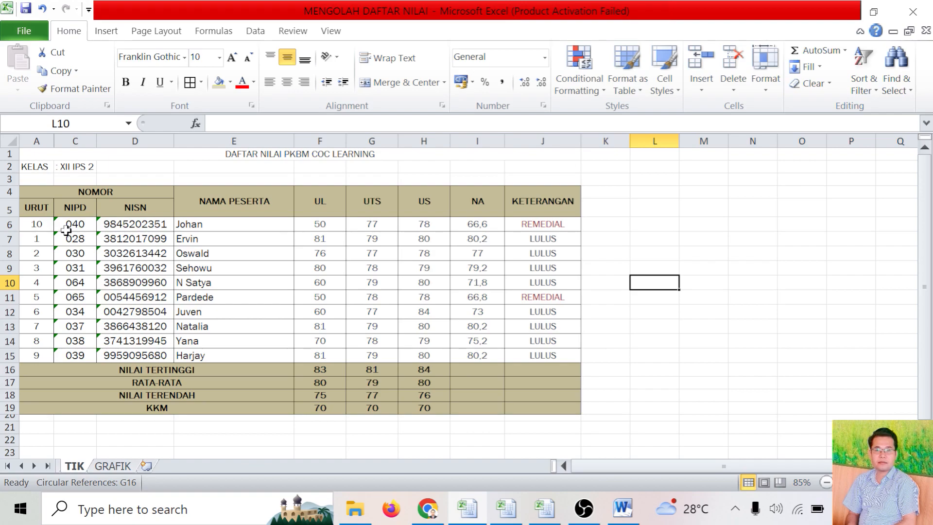
pyautogui.moveTo(557, 223); pyautogui.dragTo(555, 351)
pyautogui.moveTo(8, 224); pyautogui.dragTo(21, 355)
pyautogui.click(689, 286)
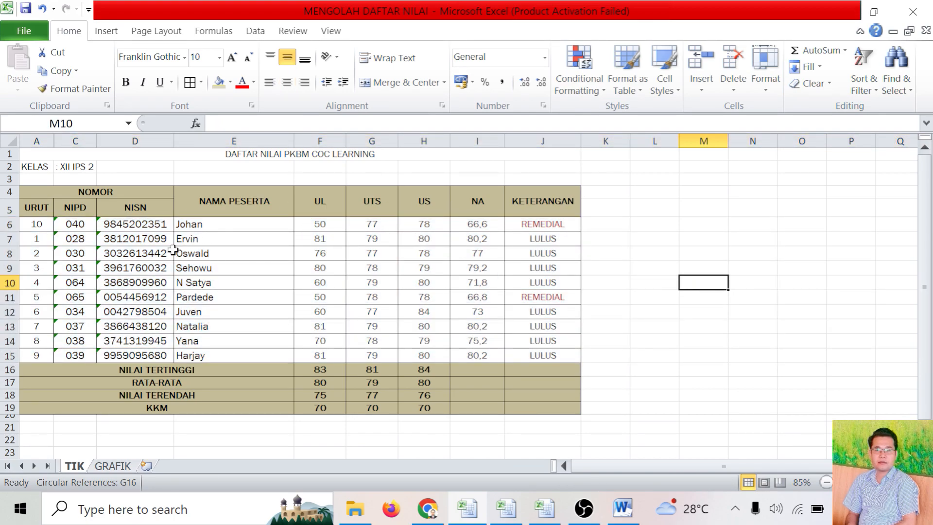
# Step: Make the title DAFTAR NILAI PKBM COC LEARNING in cell A1 bold
pyautogui.click(275, 154)
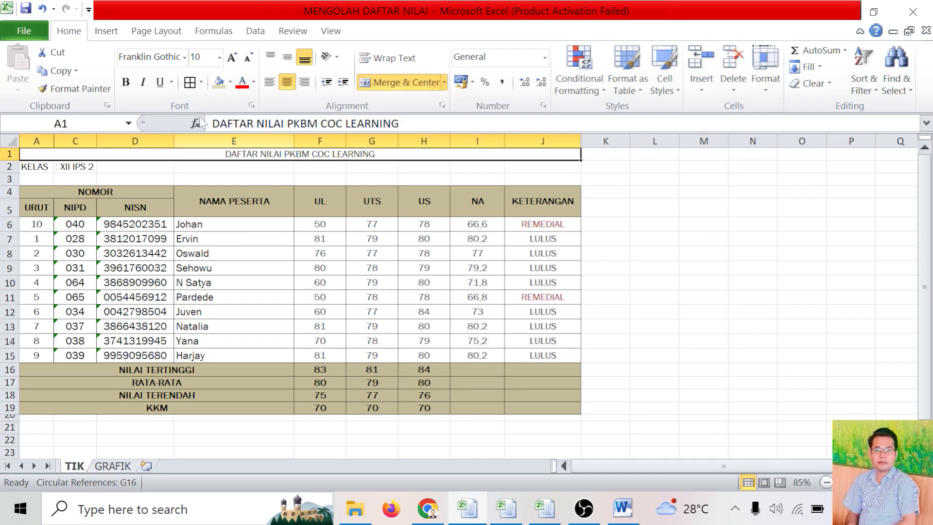
pyautogui.click(131, 83)
pyautogui.click(766, 248)
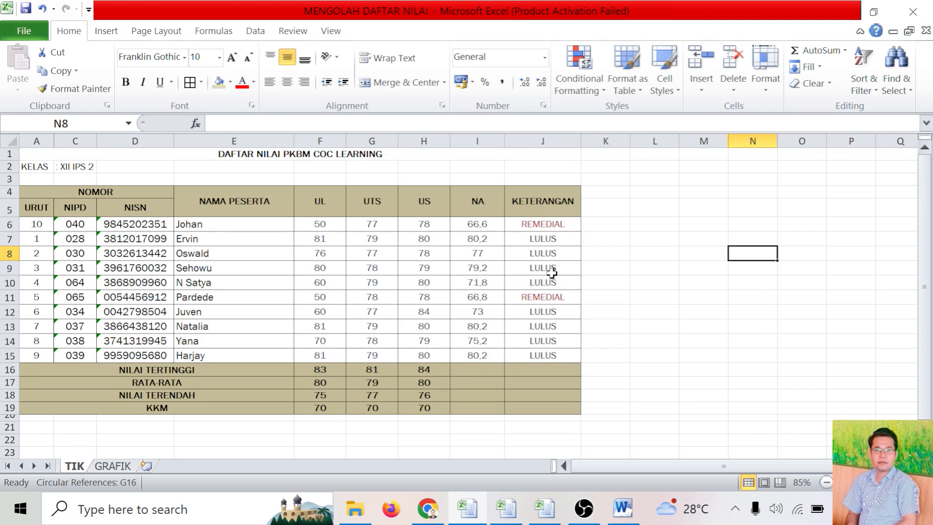
# Step: Turn on Filter for the student data range A6:J15
pyautogui.click(551, 137)
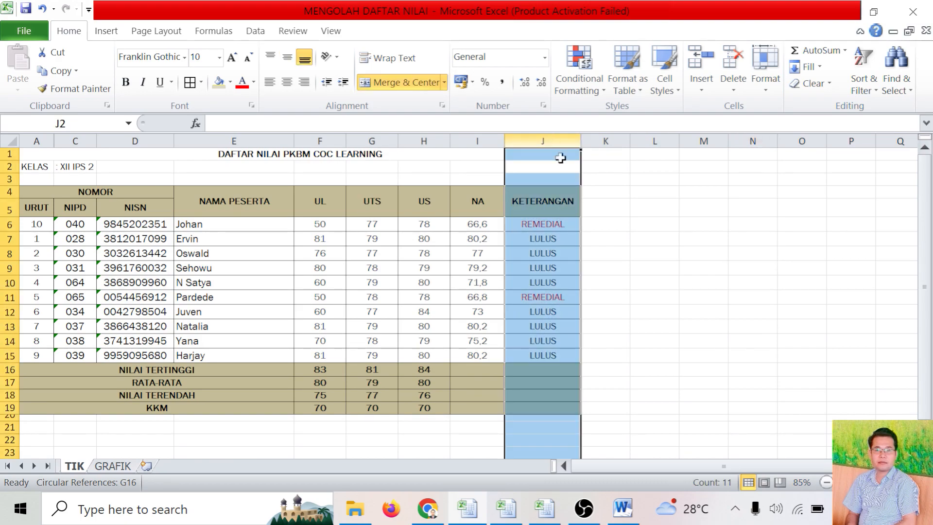
pyautogui.click(630, 210)
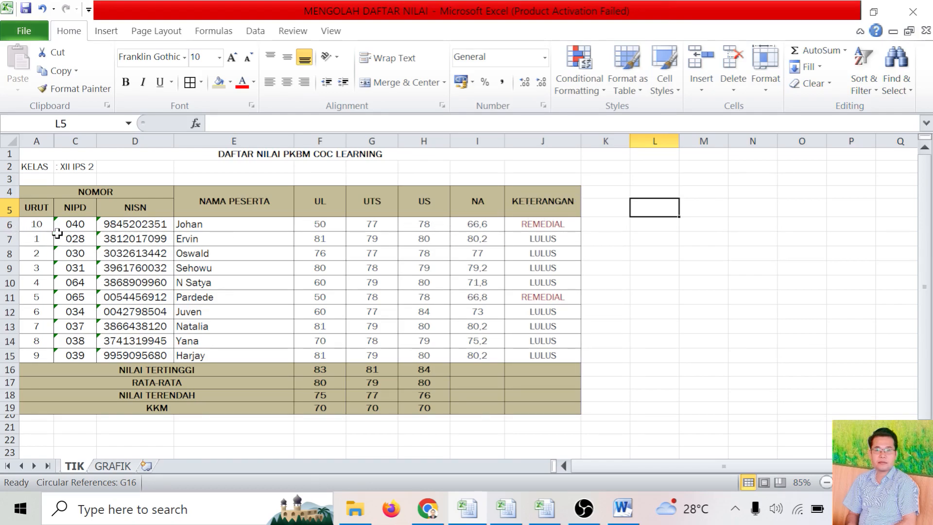
pyautogui.moveTo(32, 223); pyautogui.dragTo(559, 350)
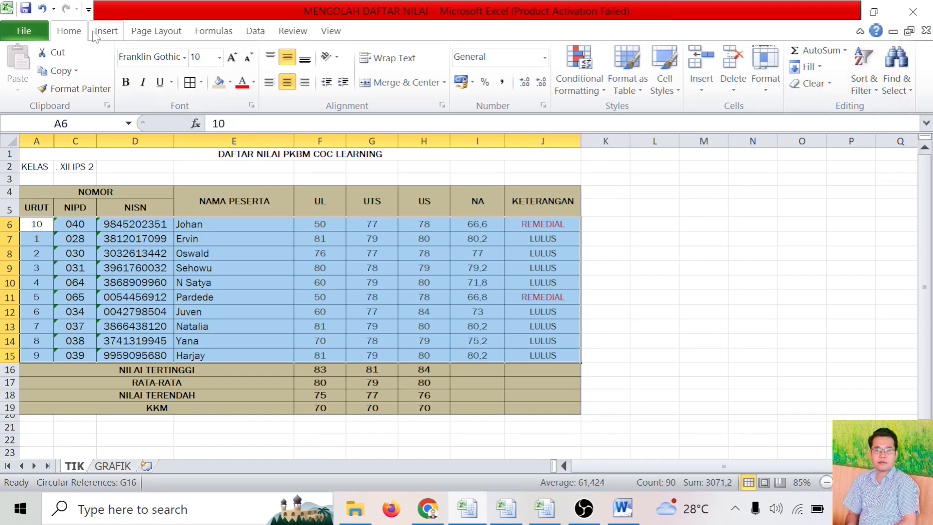
pyautogui.doubleClick(73, 32)
pyautogui.click(73, 31)
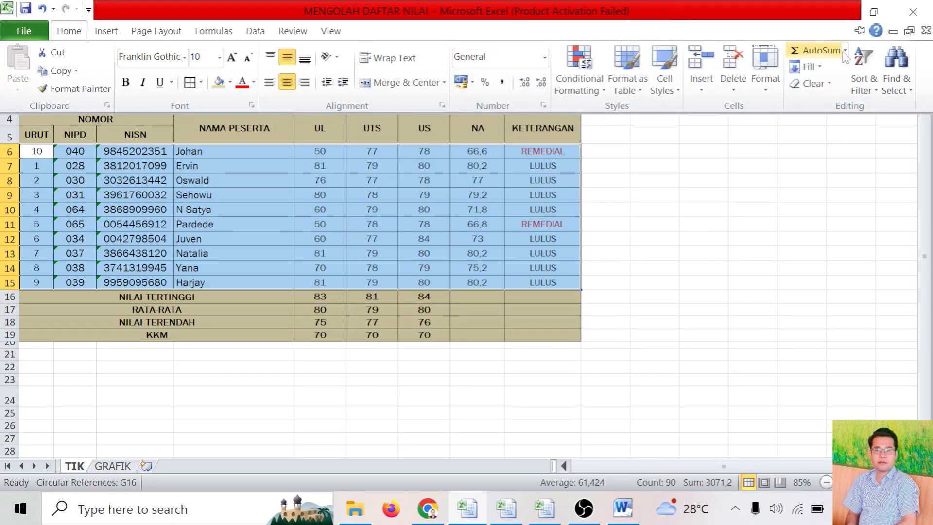
pyautogui.click(858, 68)
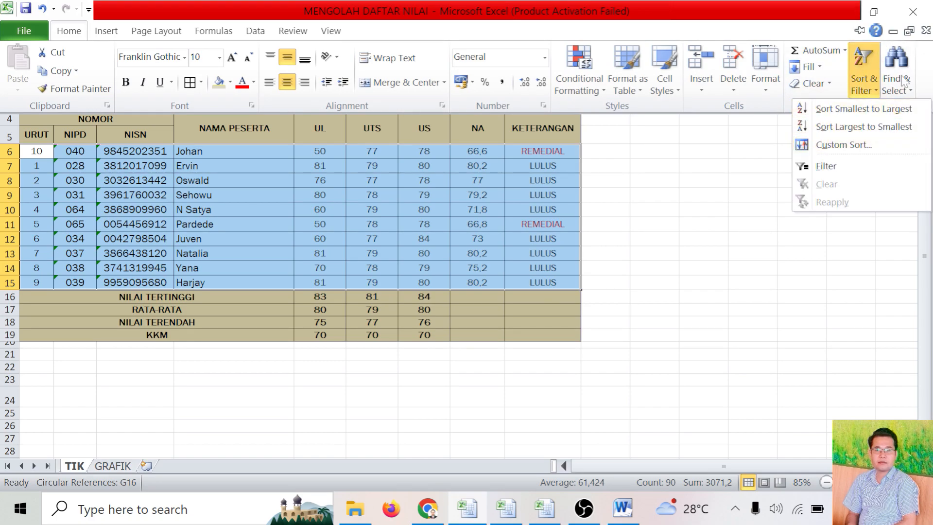
pyautogui.click(840, 165)
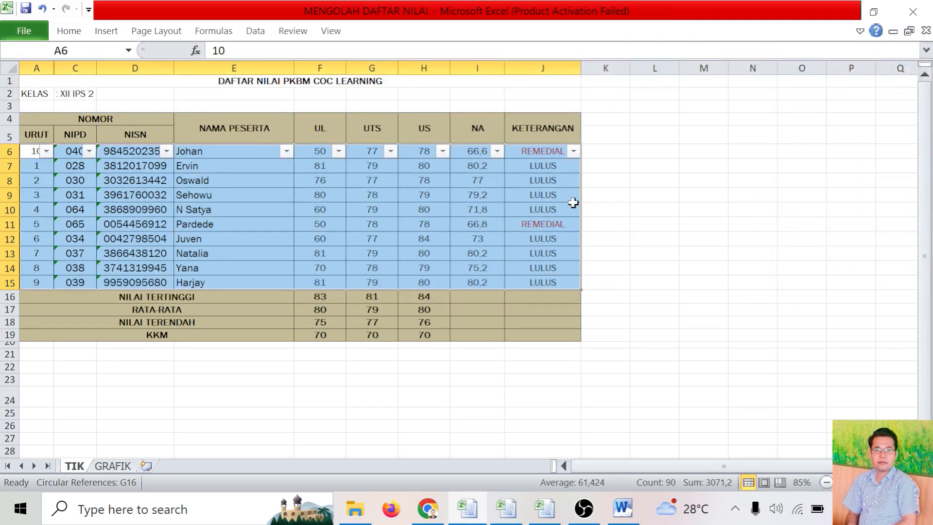
# Step: Filter the KETERANGAN column to show only the LULUS entries
pyautogui.click(574, 151)
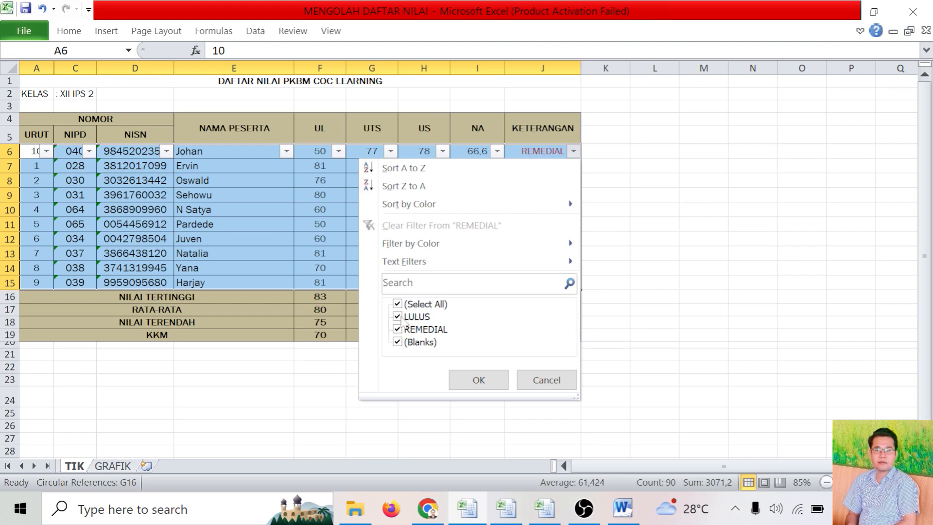
pyautogui.click(397, 304)
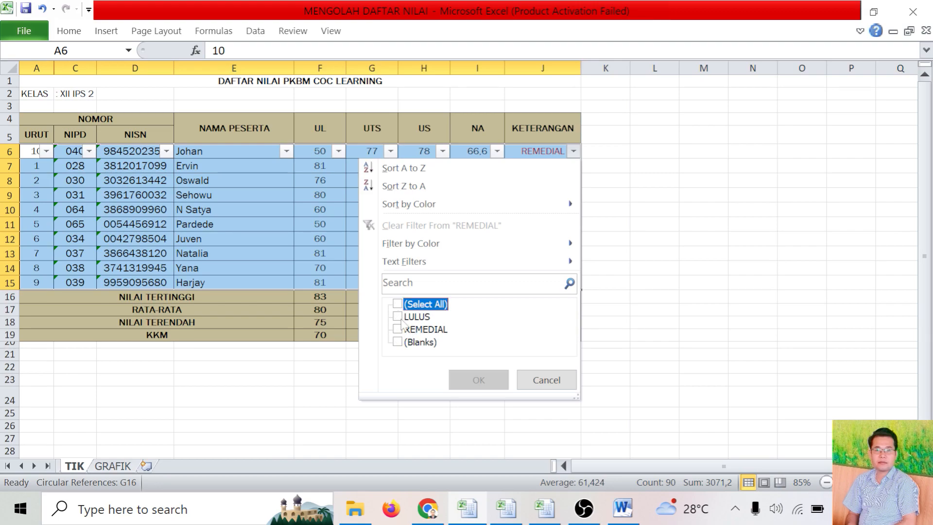
pyautogui.click(399, 317)
pyautogui.click(478, 379)
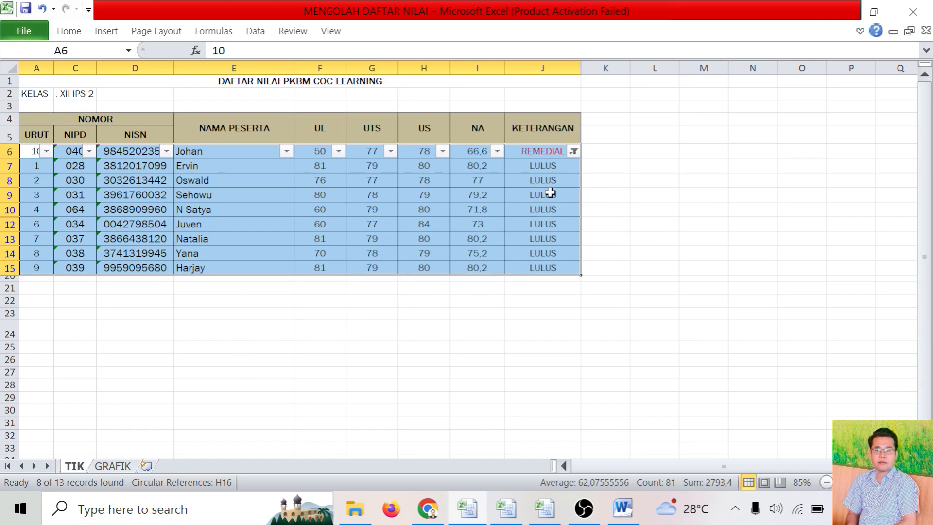
# Step: Change the KETERANGAN column's filter to show only the REMEDIAL entries
pyautogui.doubleClick(69, 31)
pyautogui.click(873, 88)
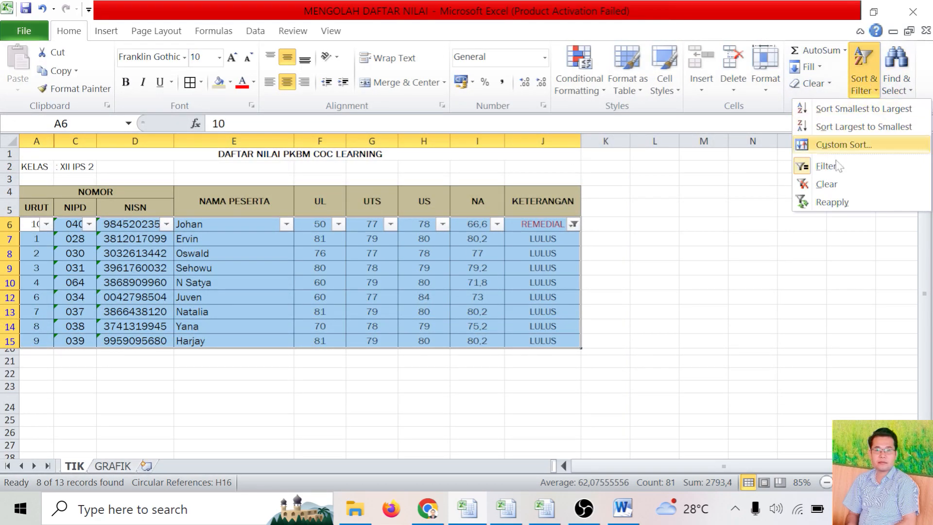
pyautogui.click(573, 224)
pyautogui.click(573, 223)
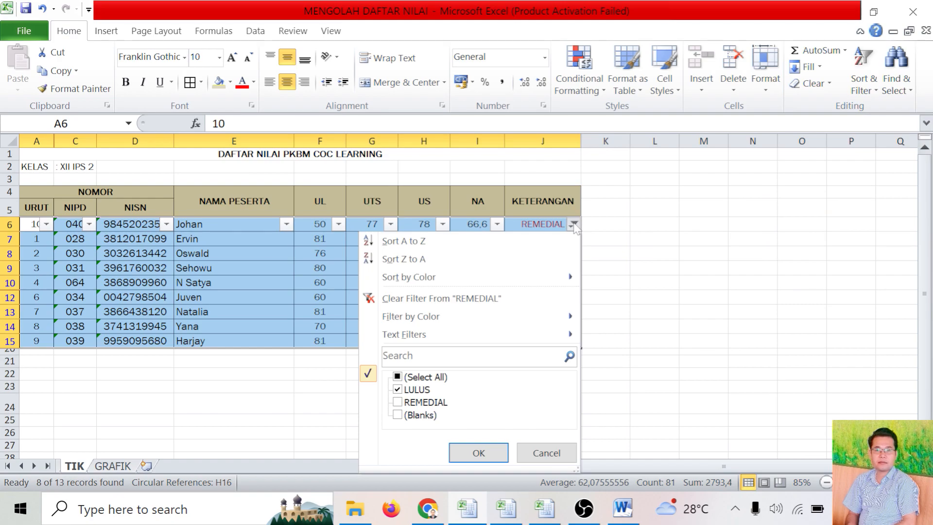
pyautogui.click(402, 405)
pyautogui.click(398, 390)
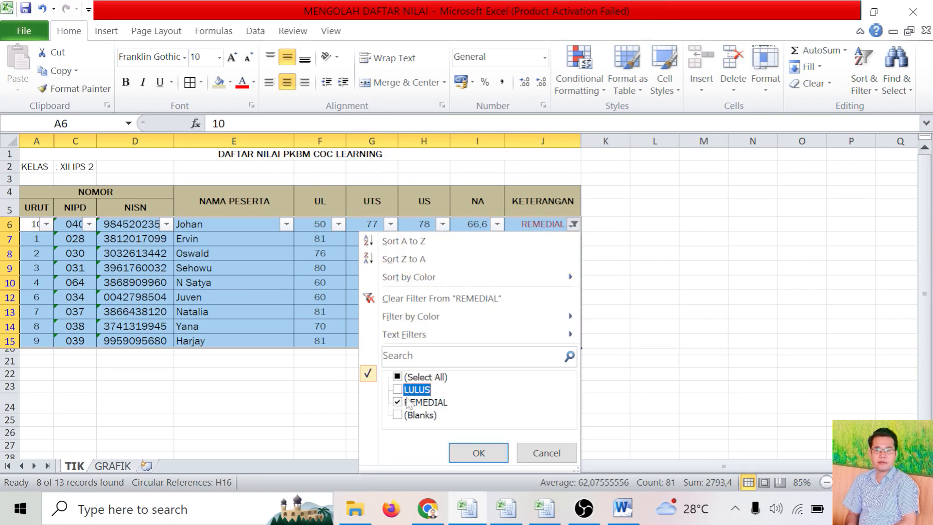
pyautogui.click(479, 452)
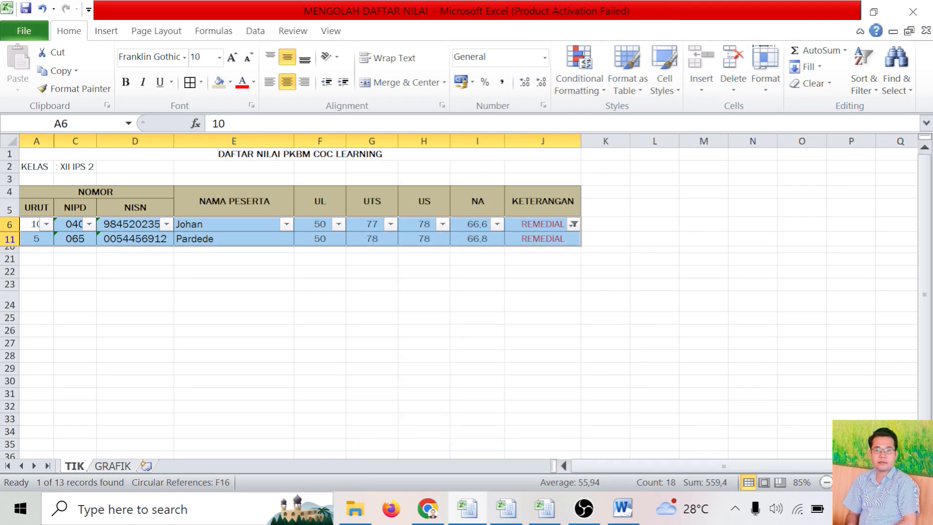
# Step: Select all values again in the KETERANGAN filter and turn off Filter for the grade table
pyautogui.click(865, 85)
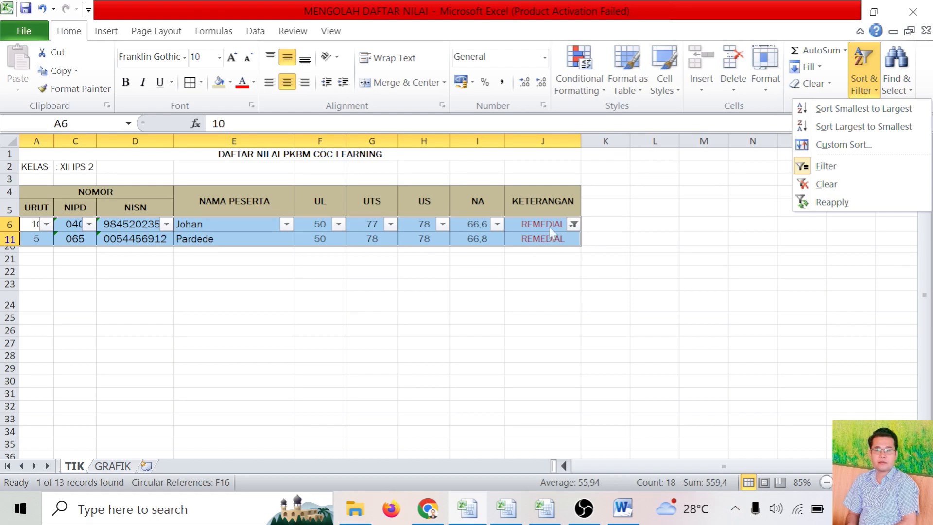
pyautogui.click(573, 224)
pyautogui.click(573, 224)
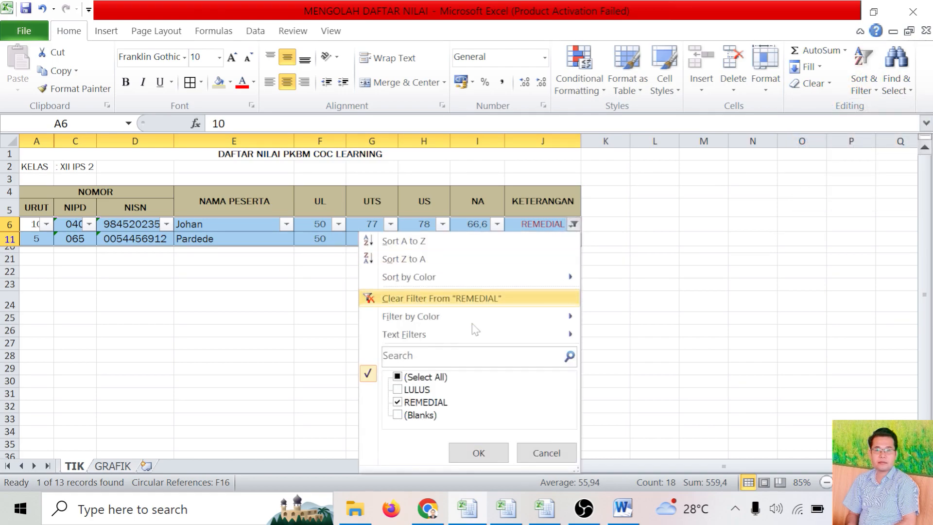
pyautogui.click(398, 377)
pyautogui.click(477, 452)
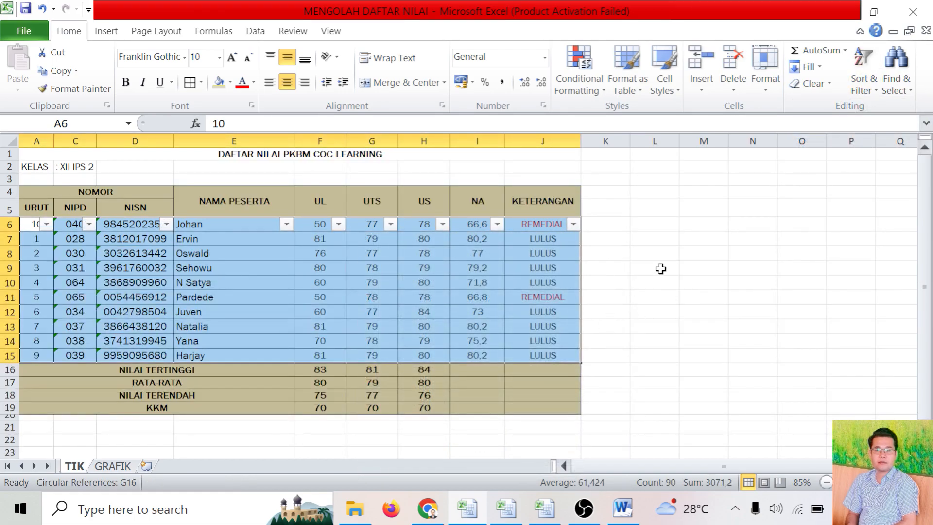
pyautogui.click(669, 269)
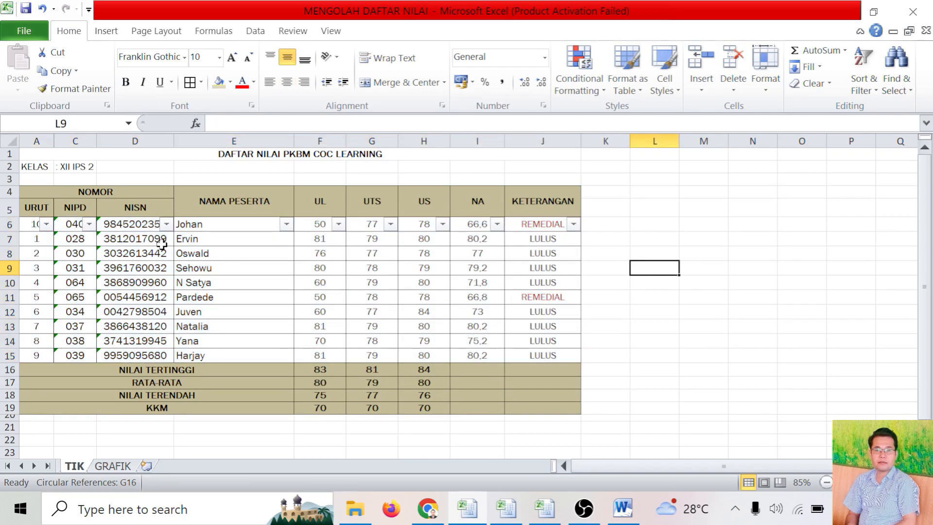
pyautogui.click(863, 73)
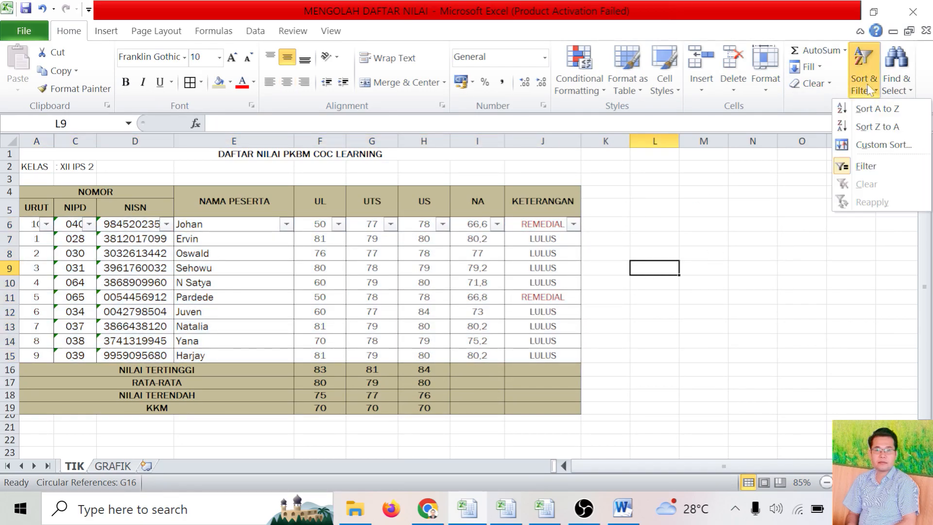
pyautogui.click(860, 167)
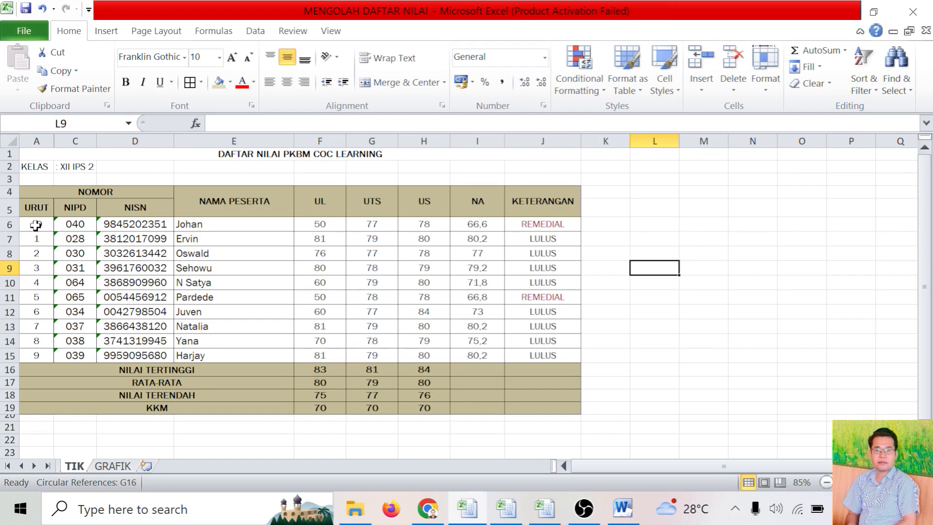
pyautogui.moveTo(35, 224); pyautogui.dragTo(552, 356)
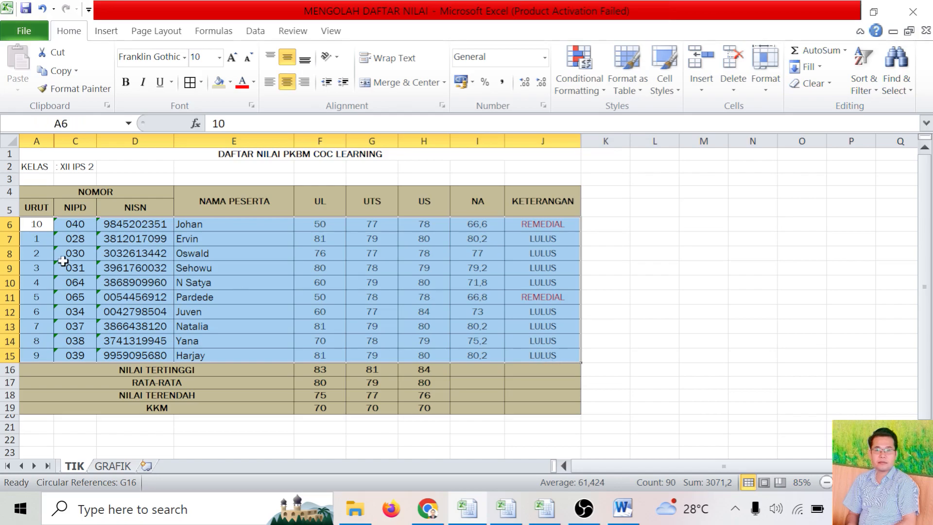
pyautogui.moveTo(32, 223); pyautogui.dragTo(549, 354)
pyautogui.click(872, 87)
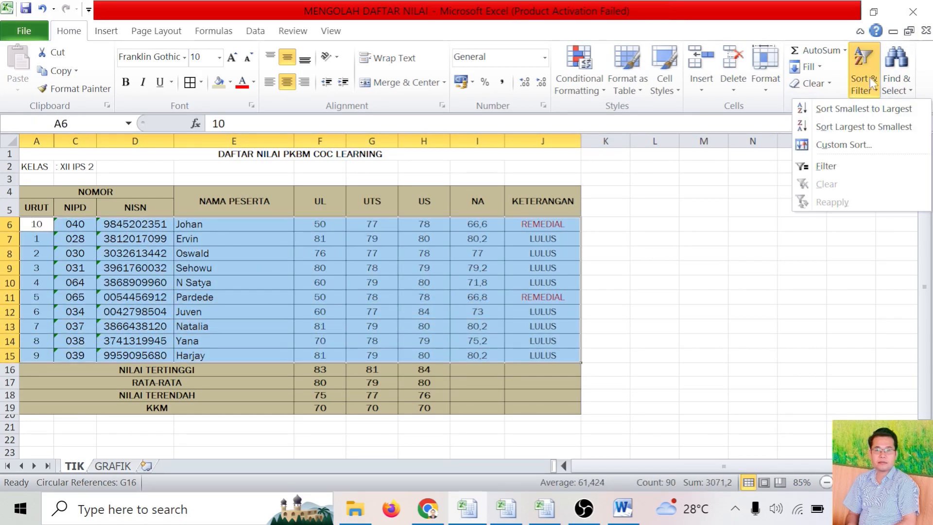
pyautogui.click(845, 144)
pyautogui.moveTo(696, 252); pyautogui.dragTo(631, 176)
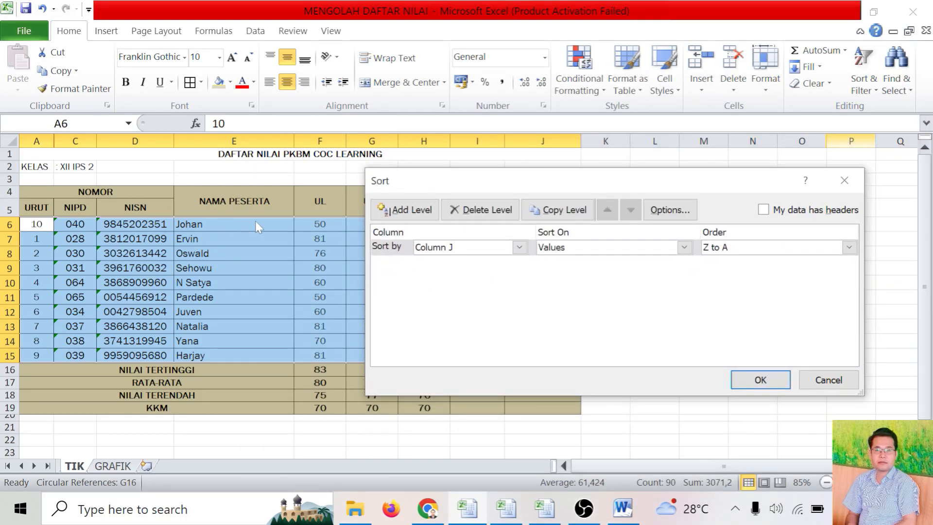
pyautogui.click(828, 379)
# Step: Fill the NAMA PESERTA header cell E4 with yellow
pyautogui.click(235, 203)
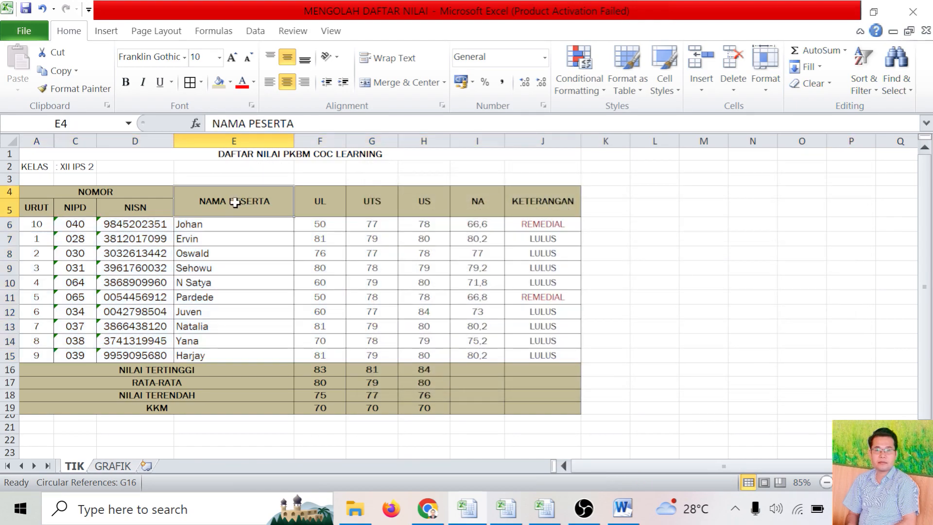
pyautogui.click(230, 82)
pyautogui.click(257, 194)
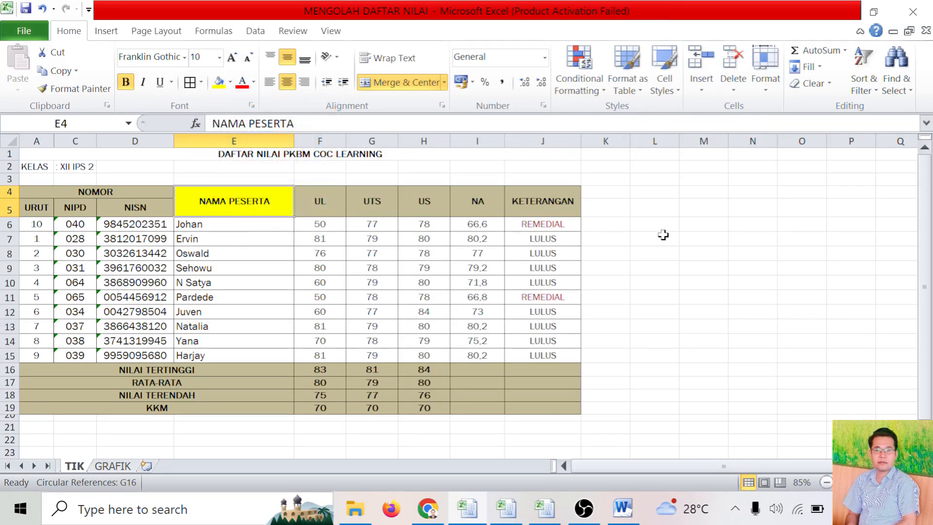
pyautogui.moveTo(36, 224); pyautogui.dragTo(566, 354)
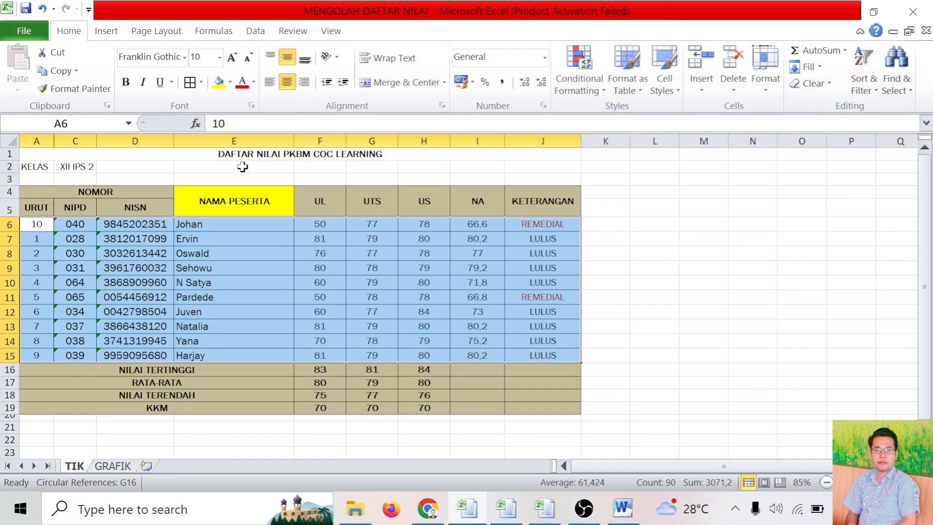
pyautogui.click(251, 141)
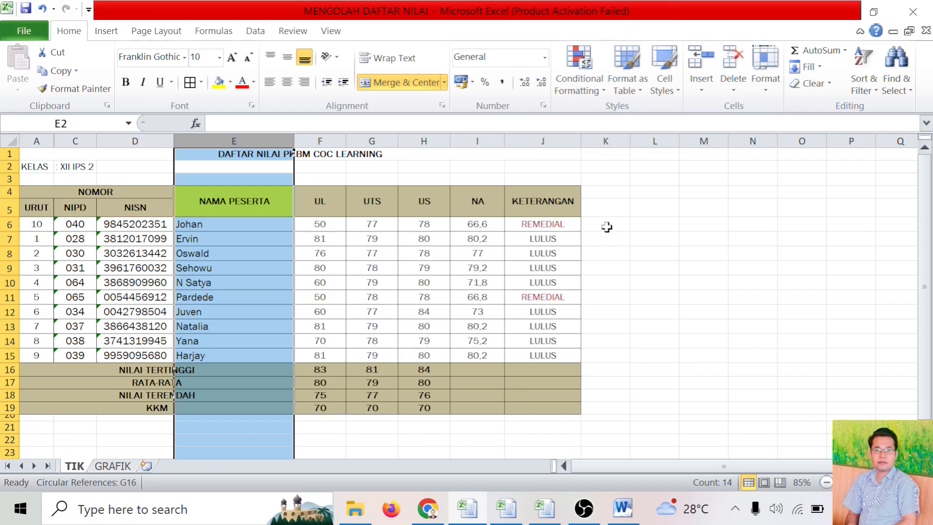
pyautogui.click(703, 239)
# Step: Sort the student data in A6:J15 by Column E values in A to Z order using Custom Sort
pyautogui.moveTo(37, 224); pyautogui.dragTo(527, 353)
pyautogui.click(867, 78)
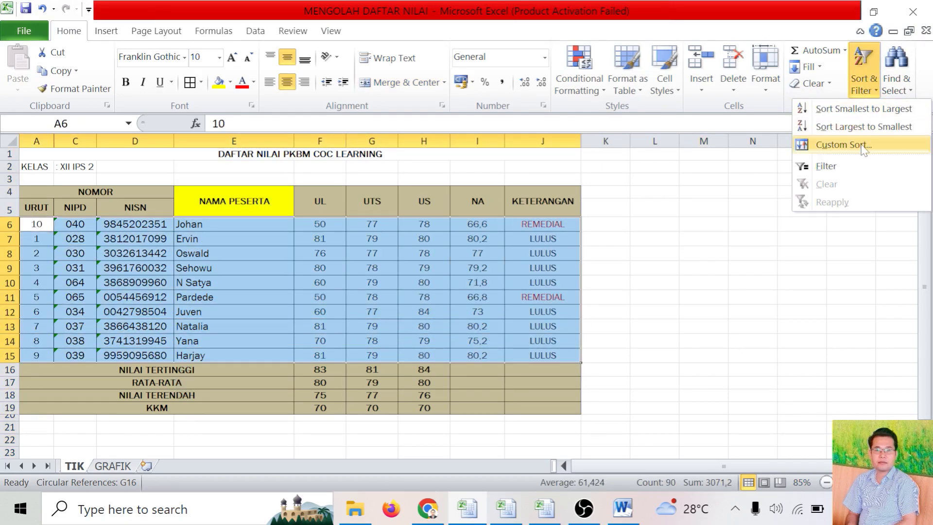
pyautogui.click(844, 145)
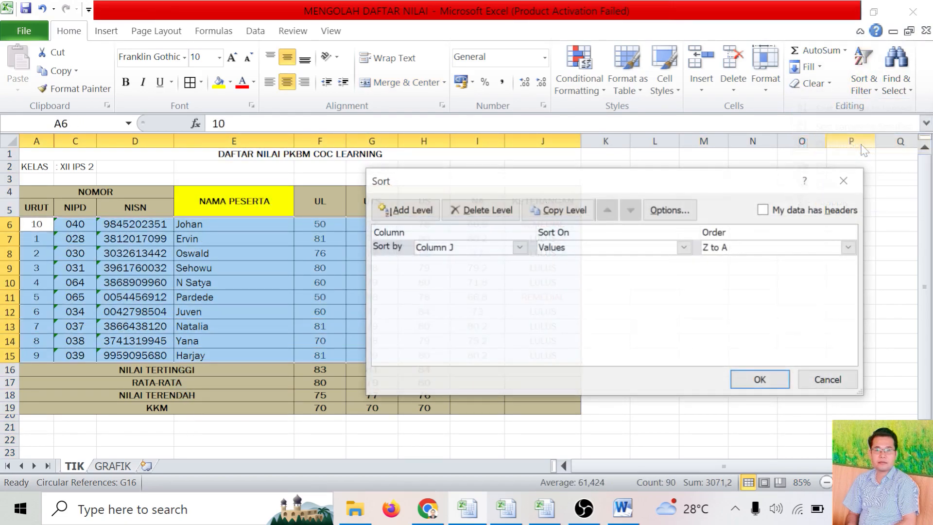
pyautogui.click(519, 247)
pyautogui.click(461, 306)
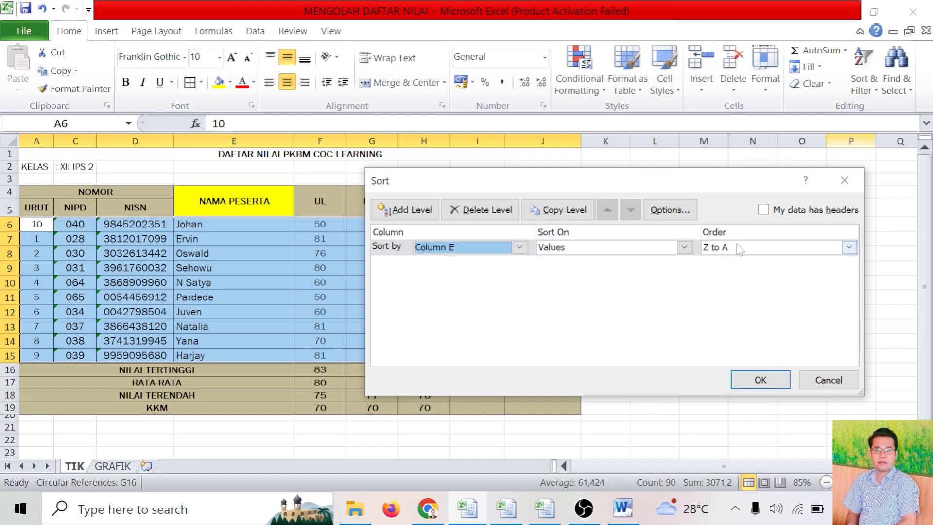
pyautogui.click(779, 249)
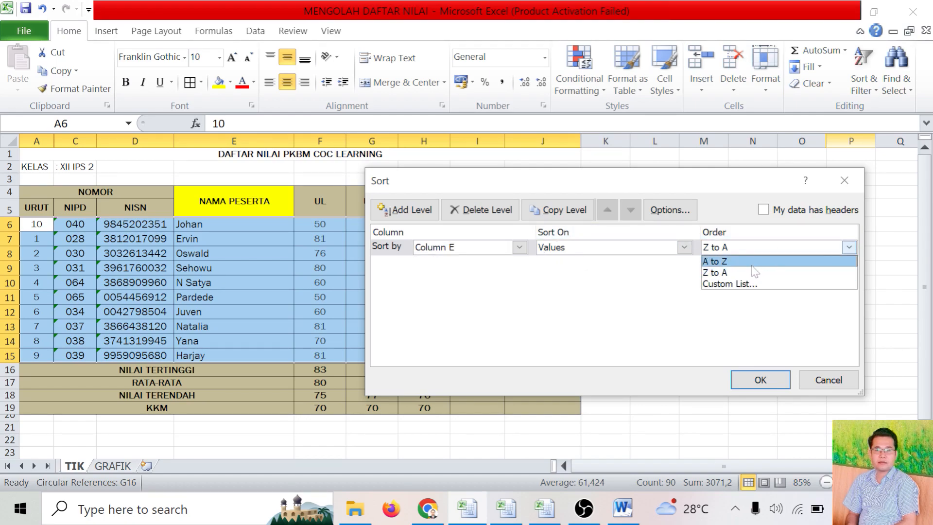
pyautogui.click(753, 261)
pyautogui.click(754, 247)
pyautogui.click(735, 262)
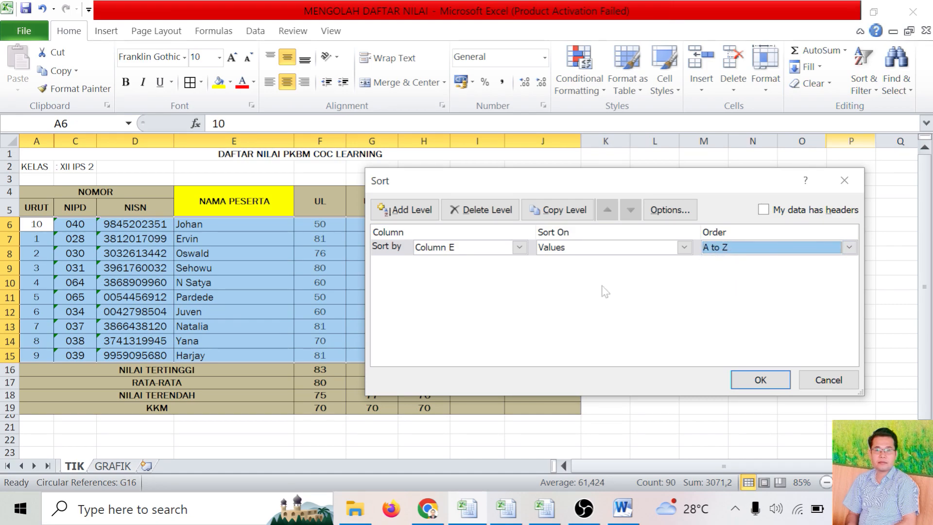
pyautogui.click(772, 386)
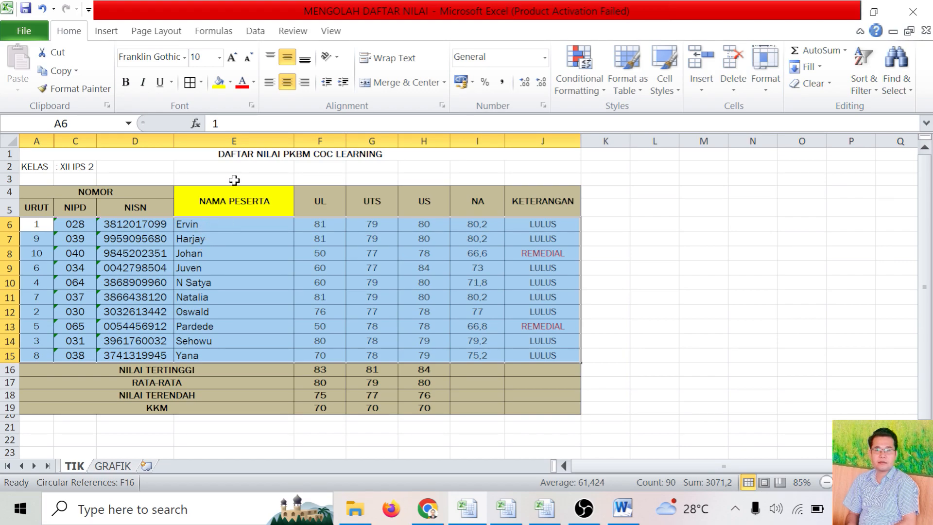
pyautogui.click(234, 141)
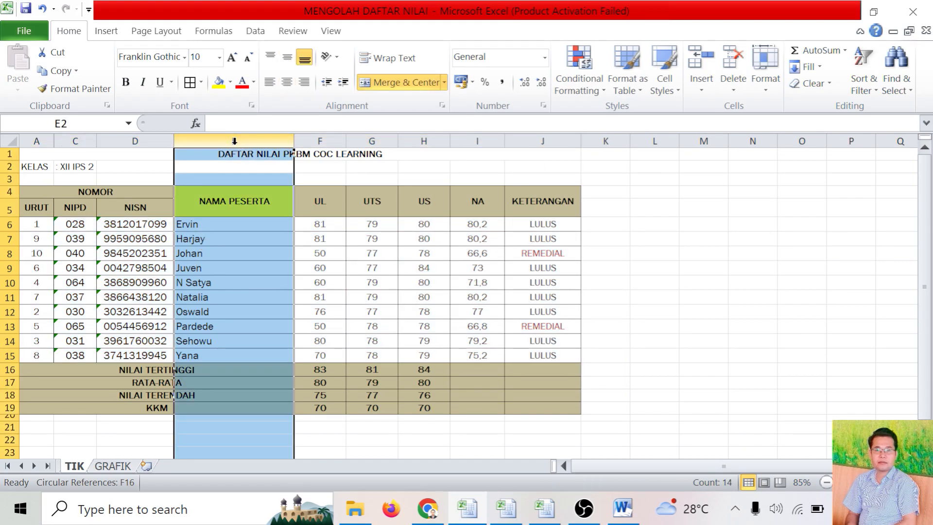
pyautogui.click(661, 213)
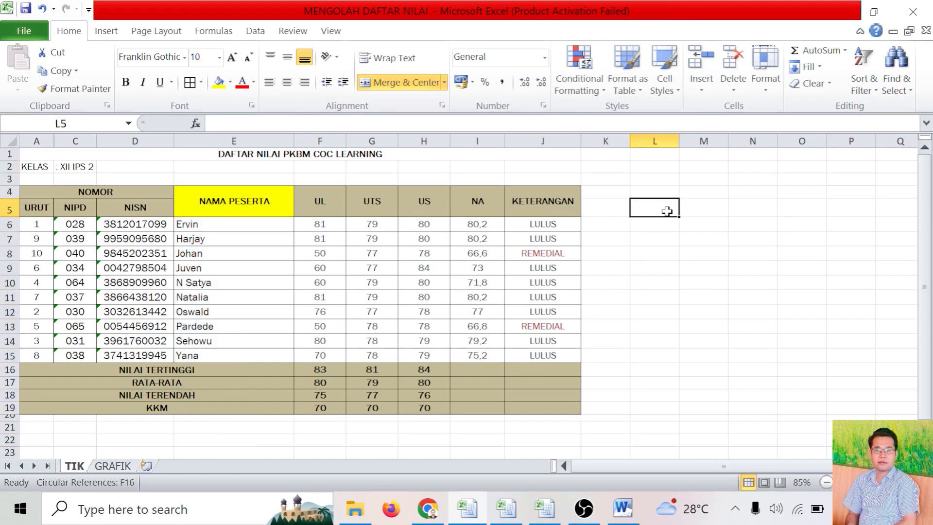
# Step: Fill the NA header cell I4 with yellow
pyautogui.moveTo(26, 224); pyautogui.dragTo(538, 355)
pyautogui.click(478, 197)
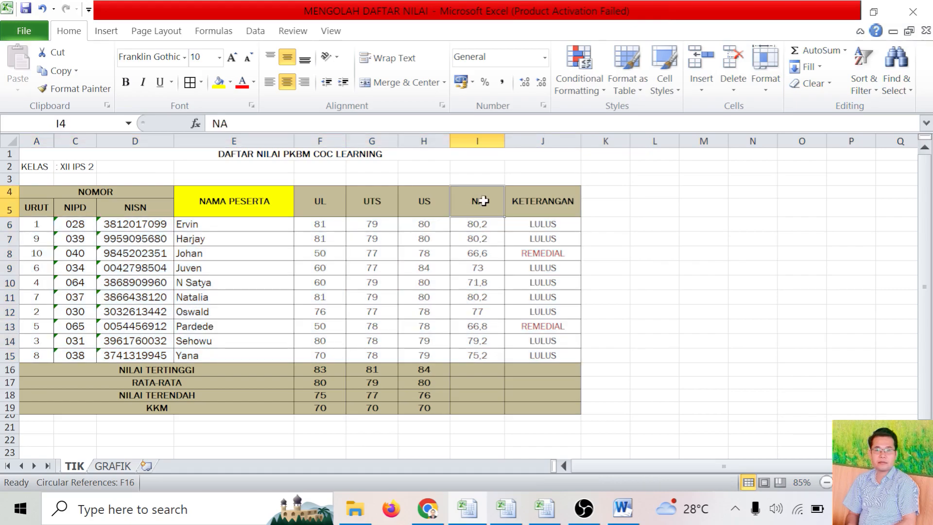
pyautogui.click(219, 83)
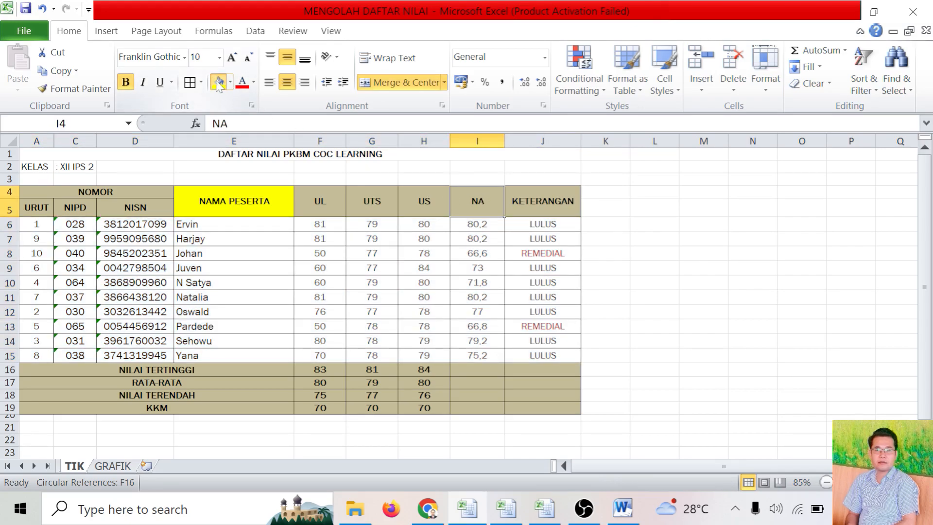
# Step: Change the NAMA PESERTA header cell's fill to the same tan theme colour as the other headers
pyautogui.click(233, 201)
pyautogui.click(231, 83)
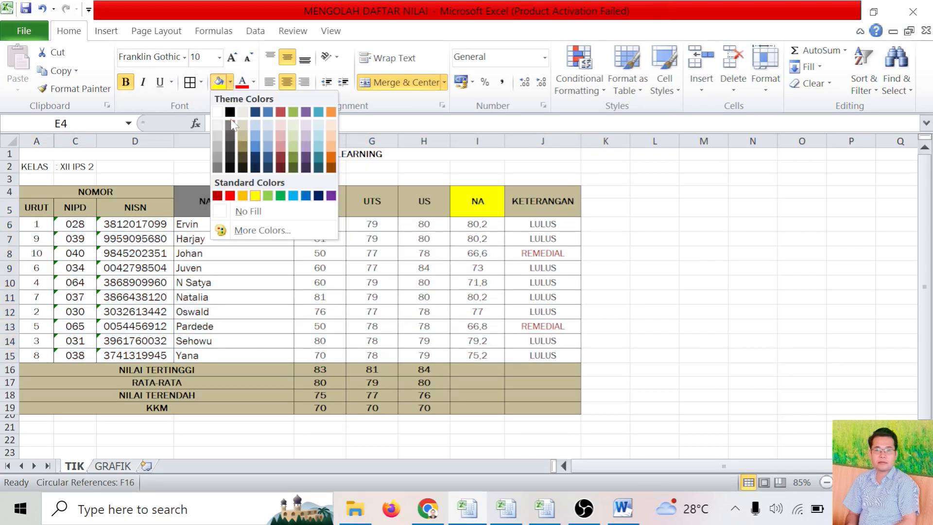
pyautogui.click(217, 124)
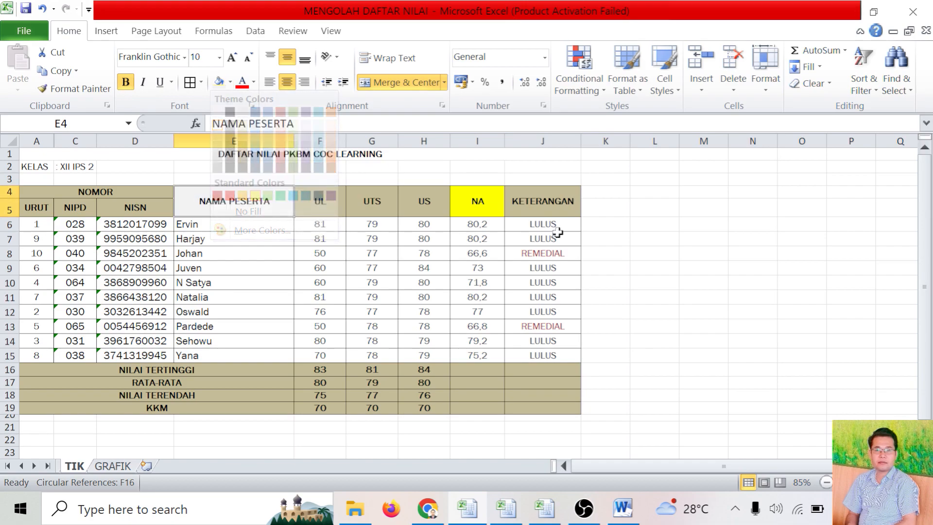
pyautogui.click(230, 83)
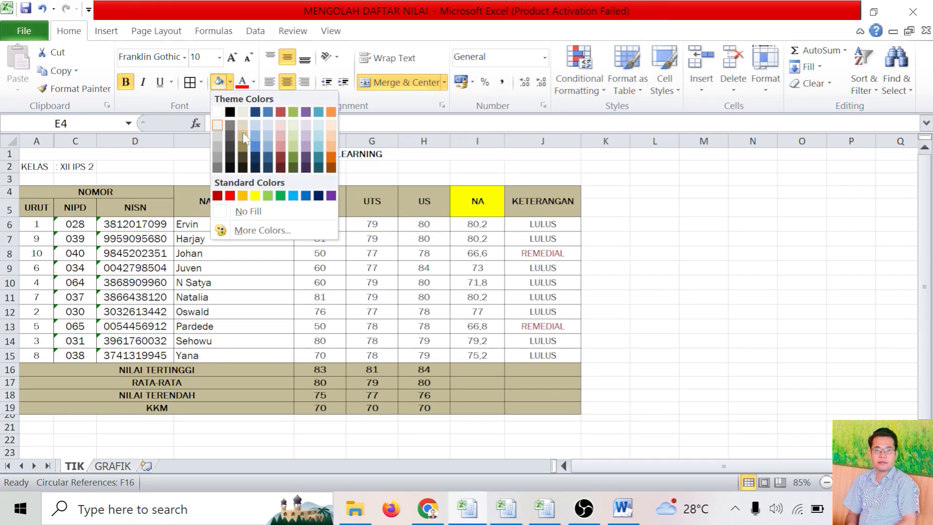
pyautogui.click(244, 138)
pyautogui.click(660, 226)
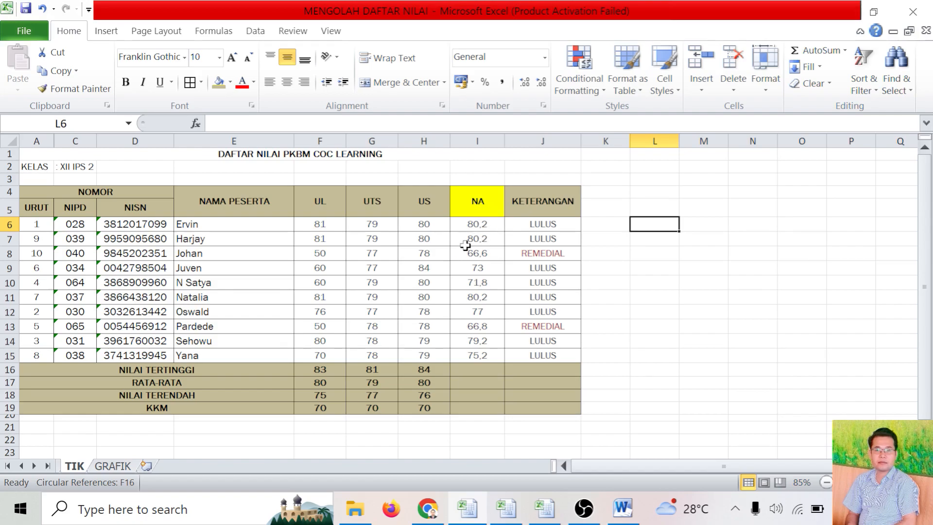
# Step: Start a Custom Sort on rows 6 to 15 and choose Column I as the sort column
pyautogui.click(478, 221)
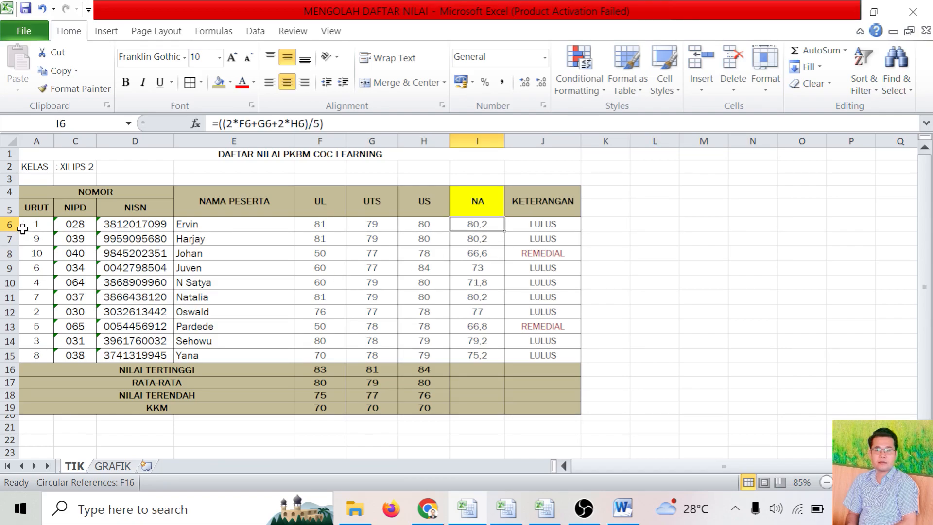
pyautogui.moveTo(8, 224); pyautogui.dragTo(35, 353)
pyautogui.click(864, 77)
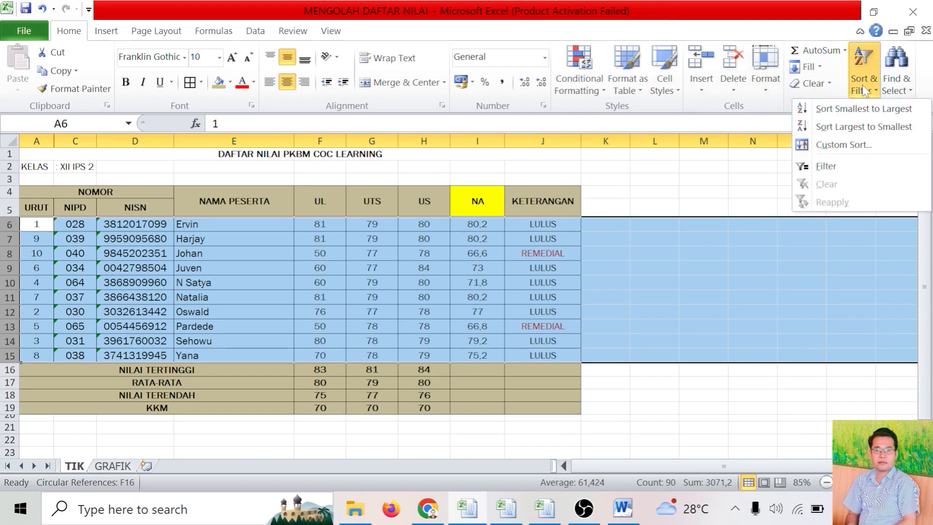
pyautogui.click(848, 145)
pyautogui.moveTo(527, 182); pyautogui.dragTo(680, 248)
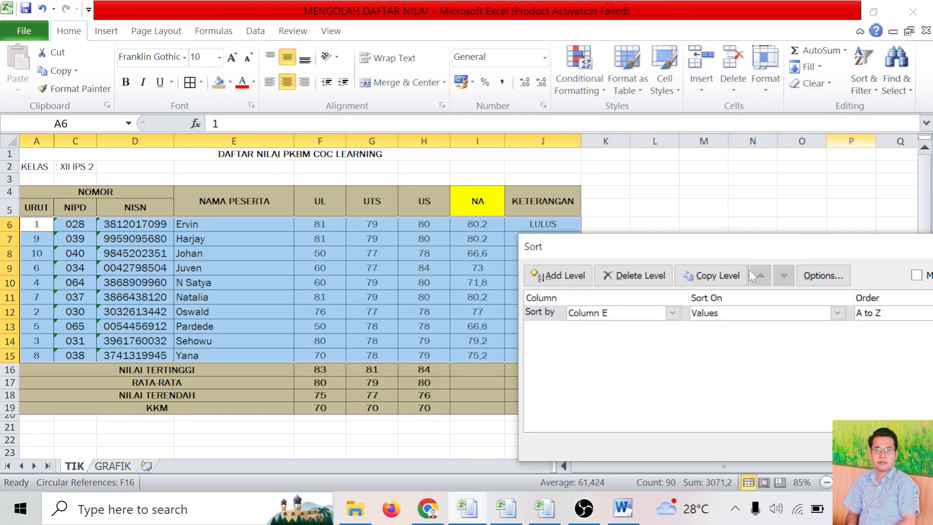
pyautogui.click(672, 313)
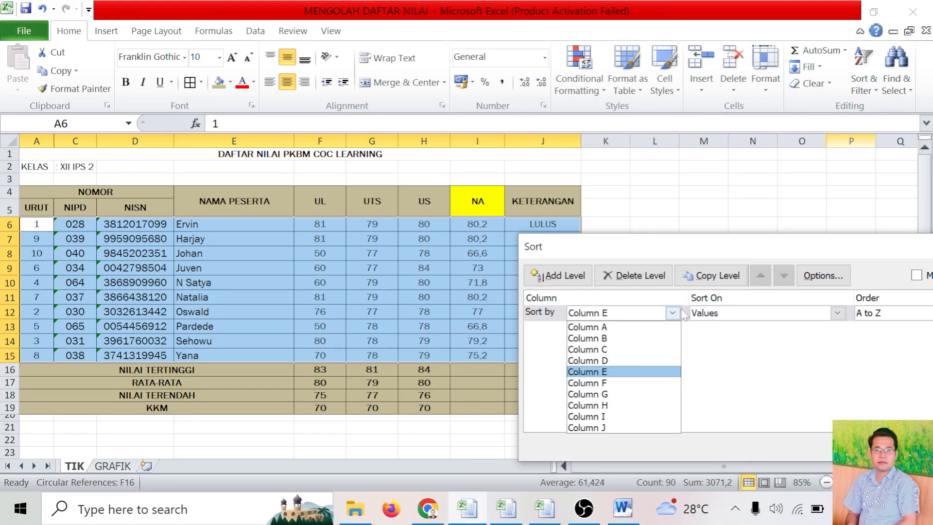
pyautogui.click(611, 418)
pyautogui.moveTo(824, 254); pyautogui.dragTo(378, 297)
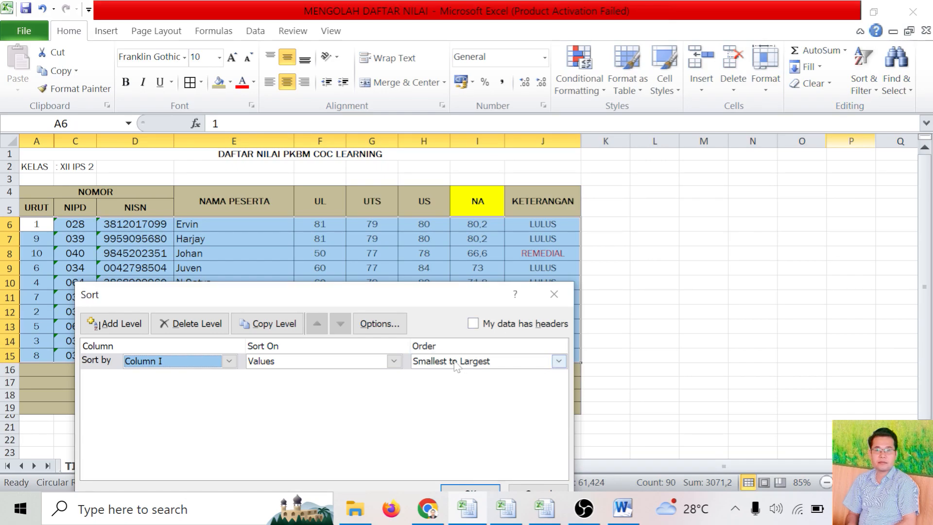
# Step: Set the sort order to Largest to Smallest and apply the sort to the student rows
pyautogui.click(512, 362)
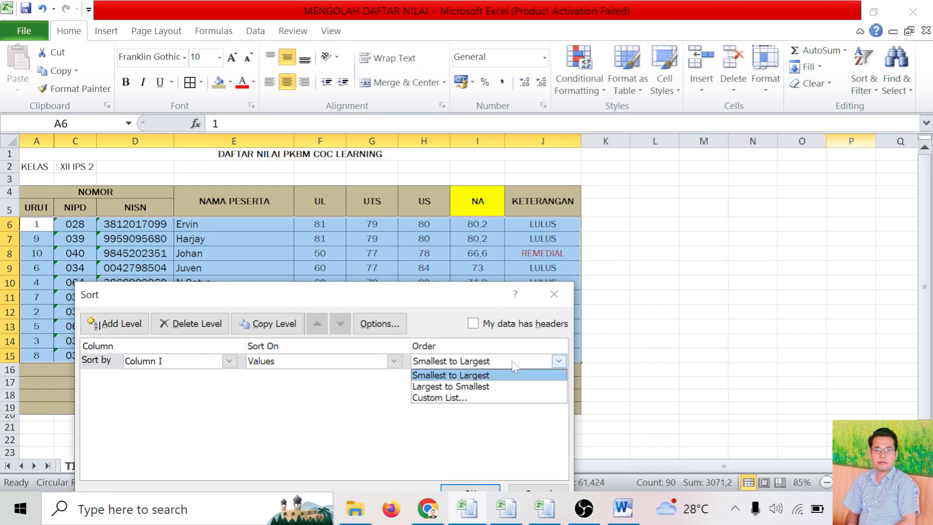
pyautogui.click(513, 362)
pyautogui.click(512, 361)
pyautogui.click(499, 386)
pyautogui.moveTo(474, 301); pyautogui.dragTo(638, 188)
pyautogui.click(635, 380)
pyautogui.click(693, 263)
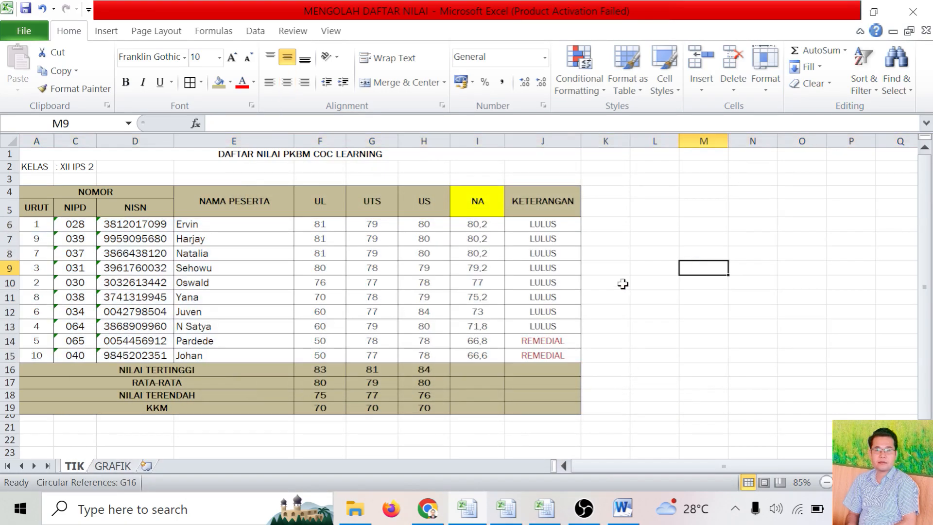
# Step: Examine the order of the NA scores in I6:I15
pyautogui.moveTo(39, 225); pyautogui.dragTo(540, 362)
pyautogui.moveTo(36, 224); pyautogui.dragTo(558, 348)
pyautogui.click(701, 253)
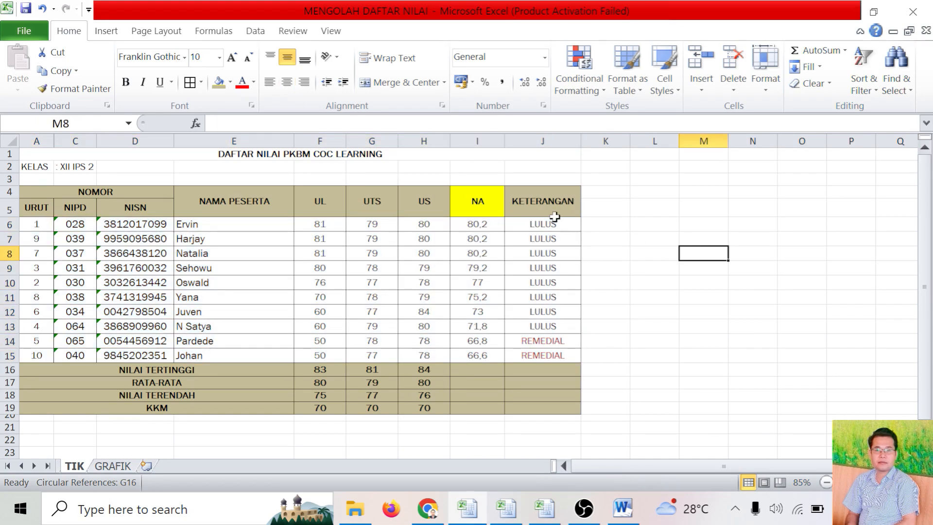
pyautogui.moveTo(478, 225); pyautogui.dragTo(487, 360)
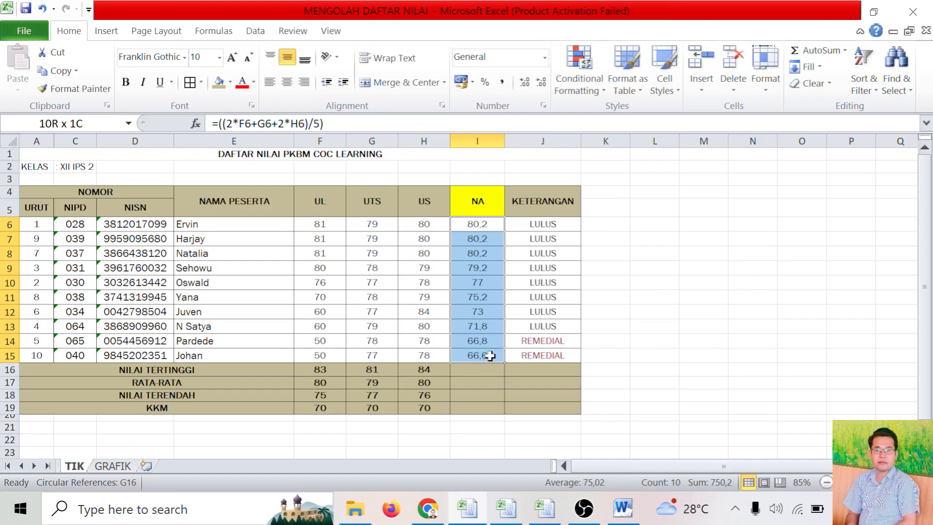
pyautogui.click(646, 265)
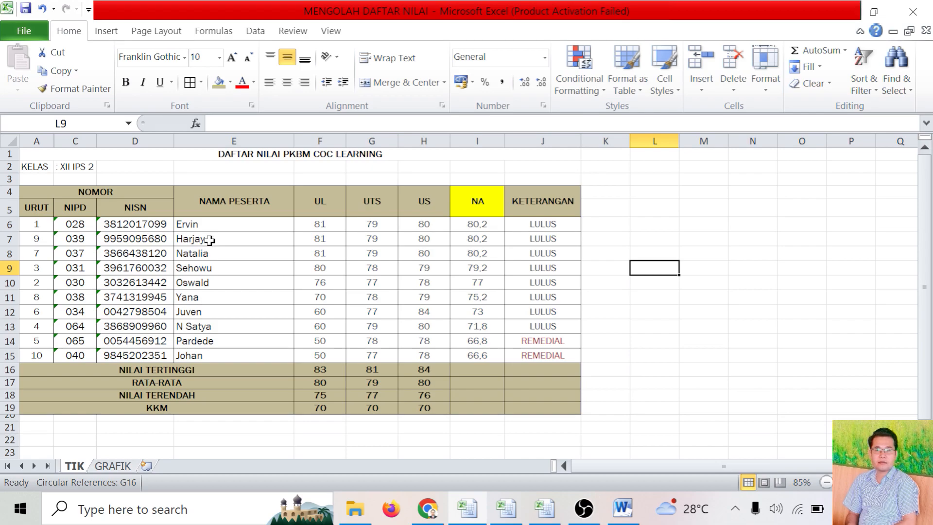
# Step: Cut row 6 and insert it above row 11 in the student list
pyautogui.click(7, 224)
pyautogui.rightClick(7, 225)
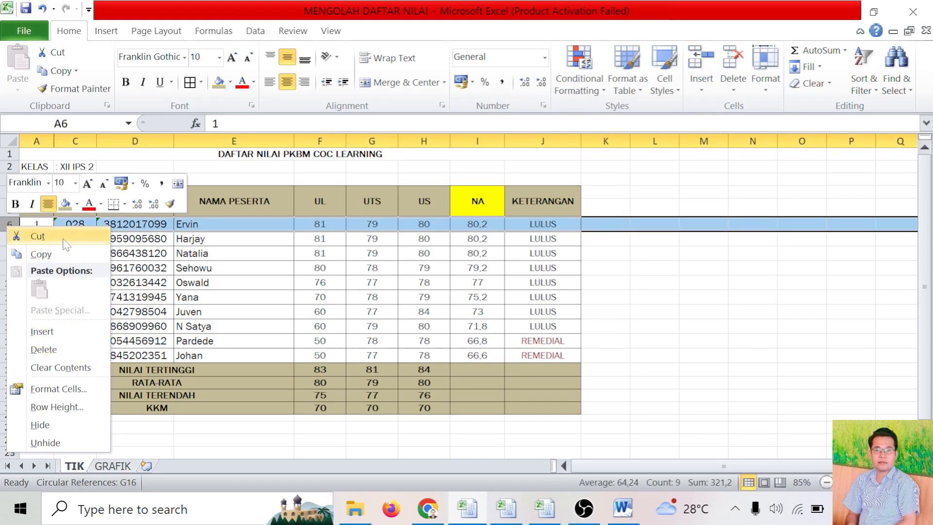
pyautogui.click(38, 236)
pyautogui.rightClick(10, 298)
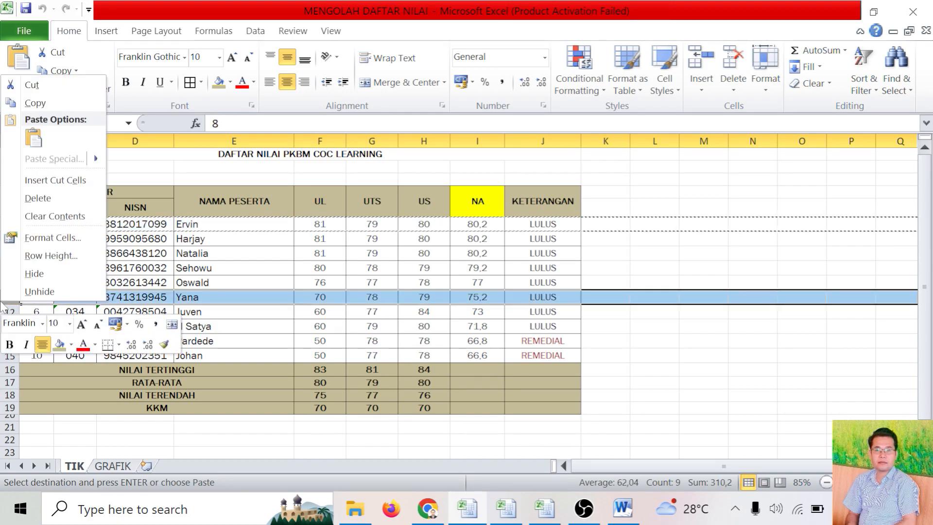
pyautogui.click(55, 181)
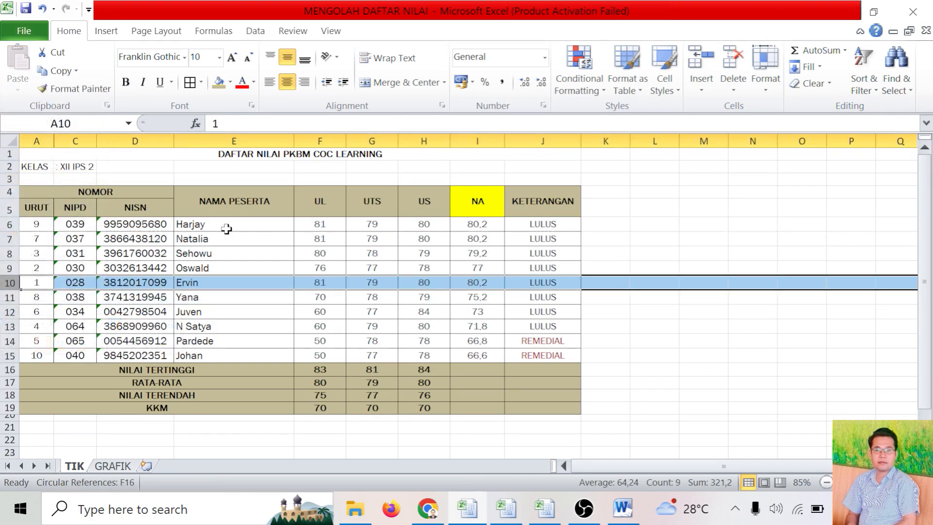
pyautogui.click(683, 353)
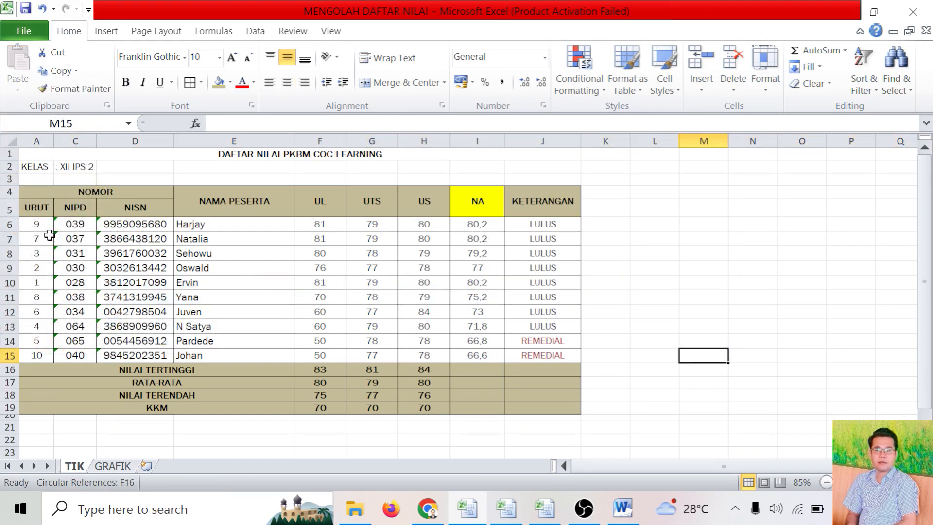
# Step: Look over rows 6 to 15 and the NIPD numbers in C6:C15
pyautogui.moveTo(7, 224); pyautogui.dragTo(23, 355)
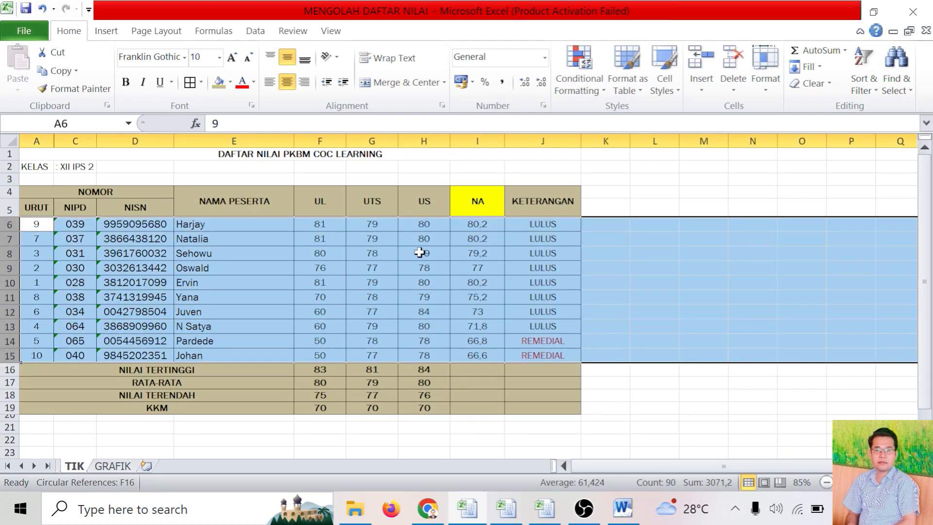
pyautogui.click(208, 224)
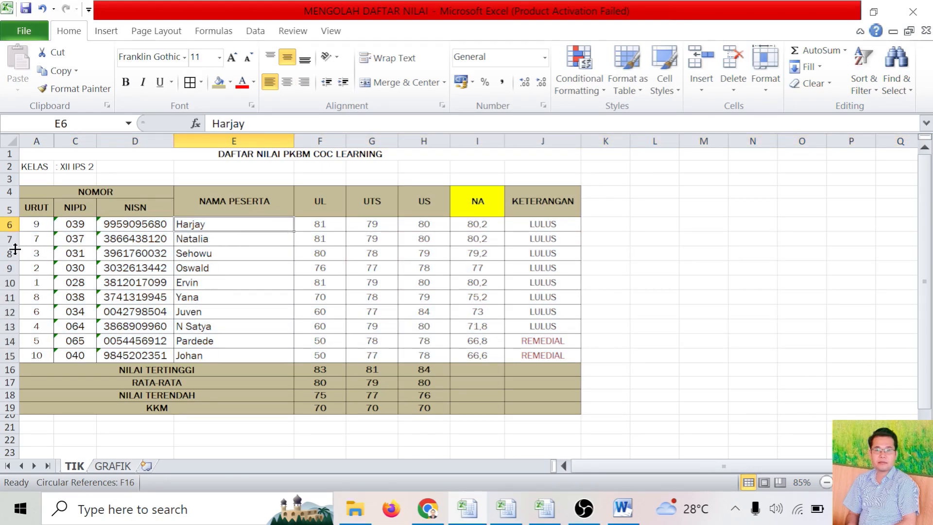
pyautogui.click(62, 216)
pyautogui.moveTo(68, 355); pyautogui.dragTo(84, 225)
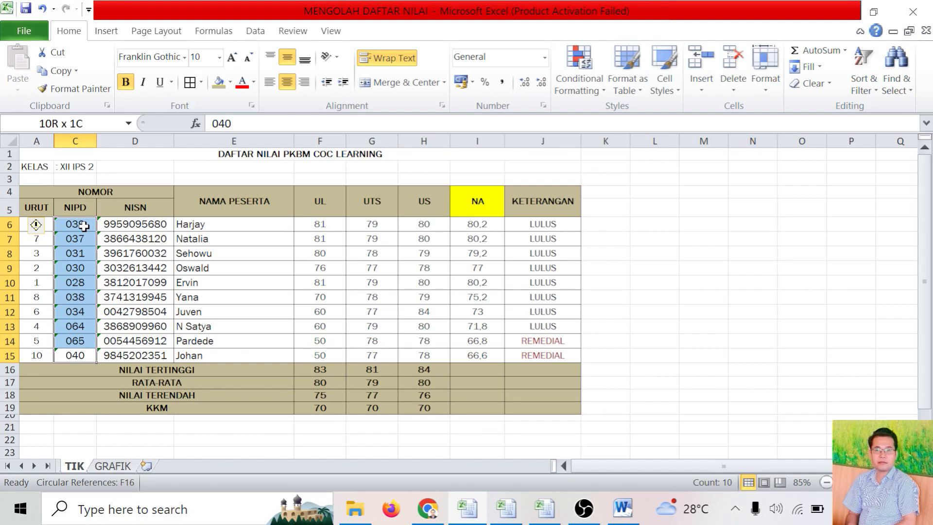
pyautogui.click(752, 224)
# Step: Custom-sort student rows 6 to 15 by the values in Column E, in A to Z order
pyautogui.moveTo(9, 224); pyautogui.dragTo(9, 355)
pyautogui.click(862, 78)
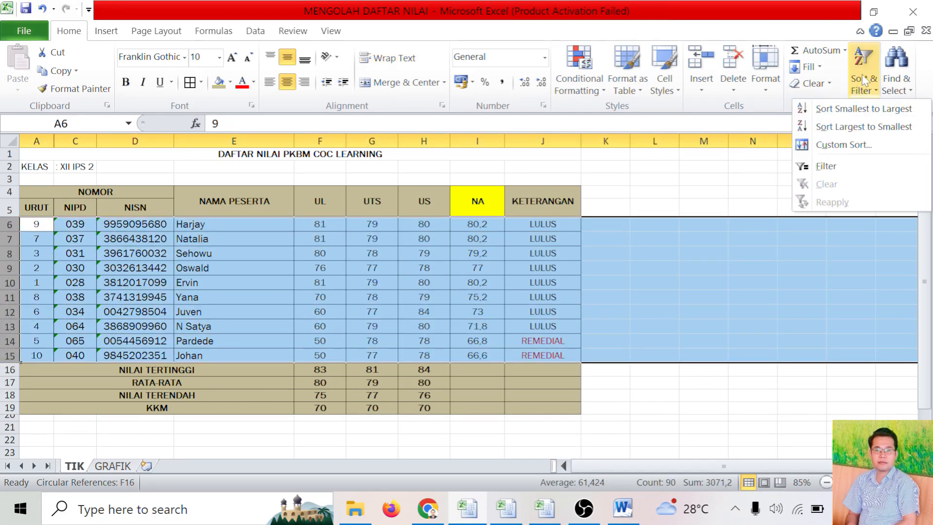
pyautogui.click(859, 147)
pyautogui.moveTo(491, 191); pyautogui.dragTo(593, 262)
pyautogui.click(493, 321)
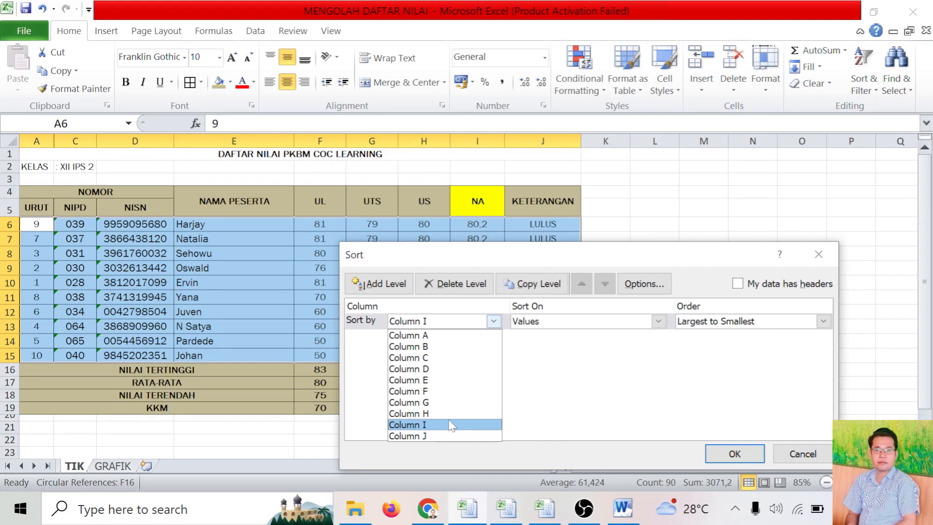
pyautogui.click(426, 380)
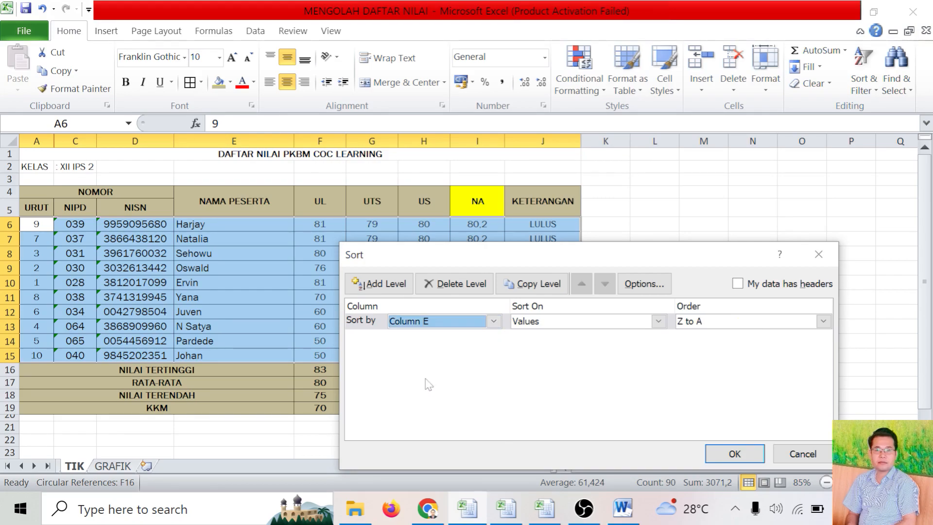
pyautogui.click(700, 321)
pyautogui.click(700, 336)
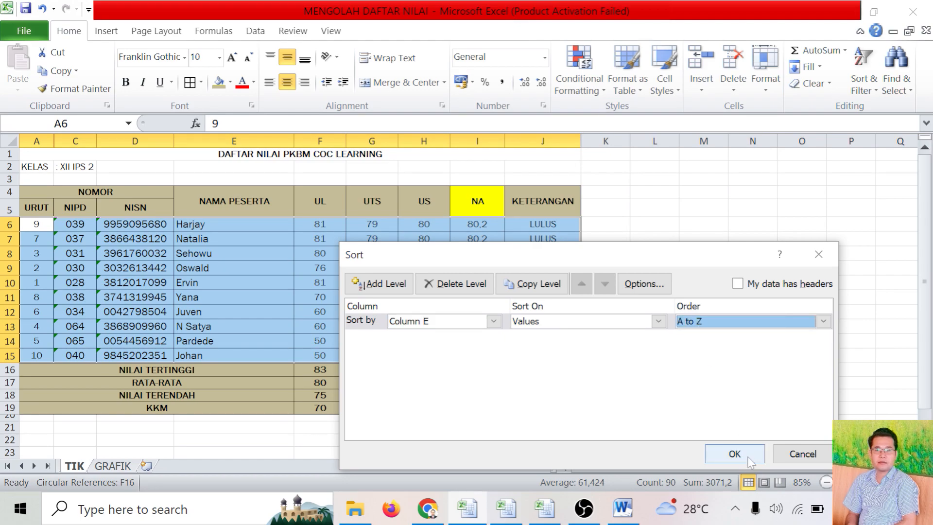
pyautogui.click(734, 453)
pyautogui.click(748, 270)
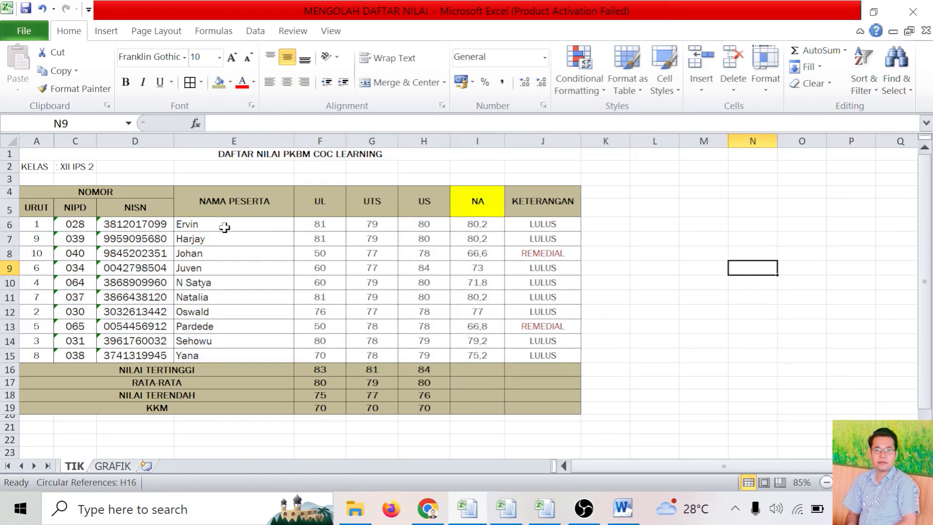
# Step: Renumber the URUT column in A6:A15 with a fill series from 1 to 10
pyautogui.moveTo(222, 224); pyautogui.dragTo(222, 357)
pyautogui.click(37, 226)
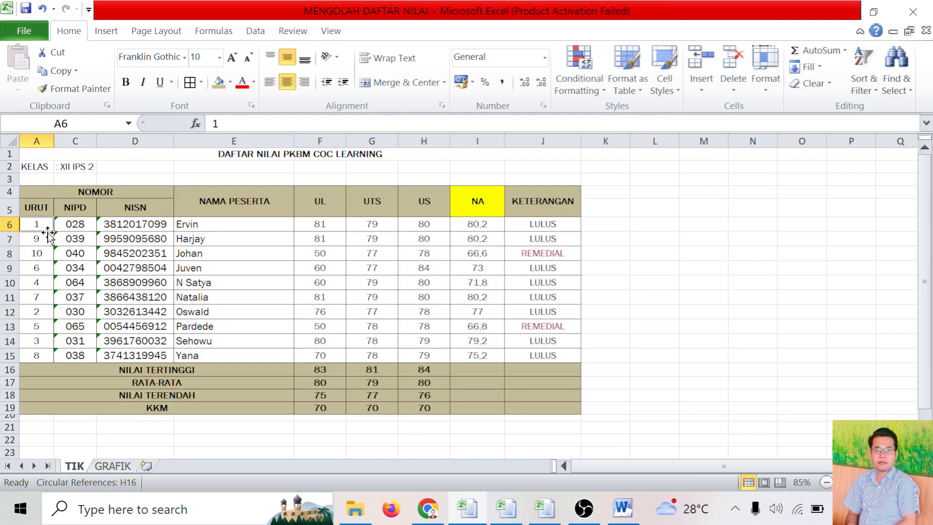
pyautogui.moveTo(54, 230); pyautogui.dragTo(53, 361)
pyautogui.click(68, 372)
pyautogui.click(103, 411)
pyautogui.click(756, 268)
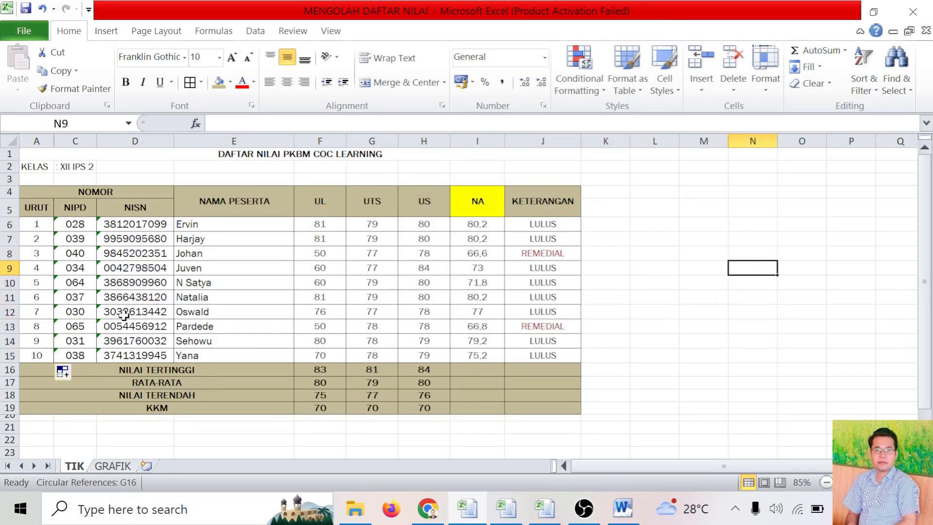
pyautogui.moveTo(36, 214); pyautogui.dragTo(593, 350)
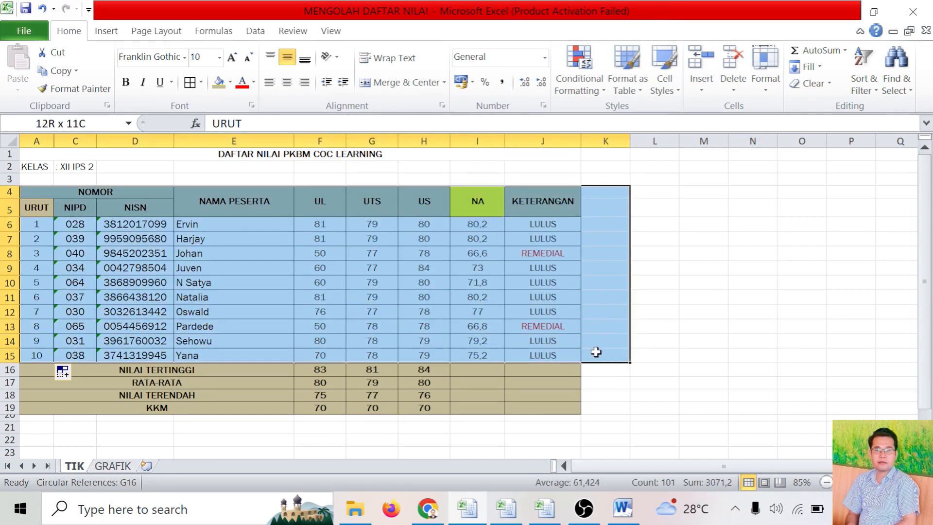
pyautogui.click(697, 276)
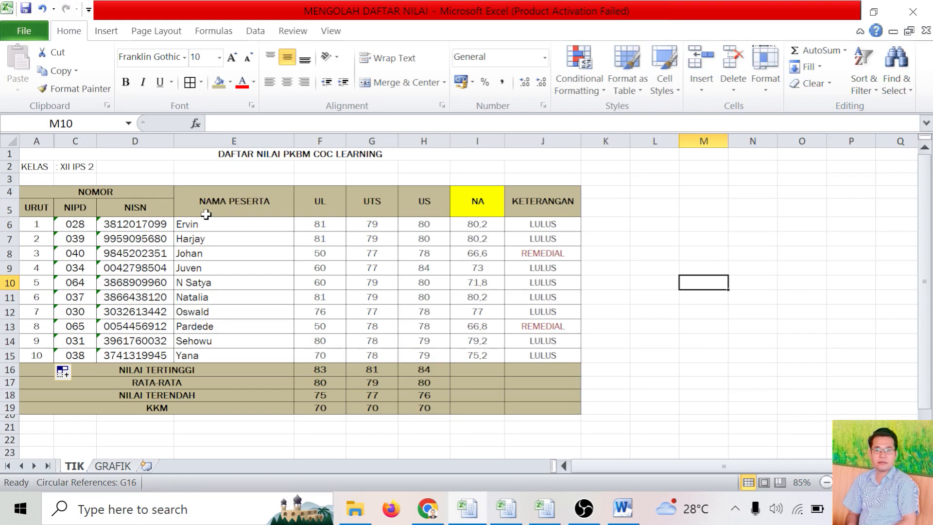
pyautogui.moveTo(35, 228); pyautogui.dragTo(535, 353)
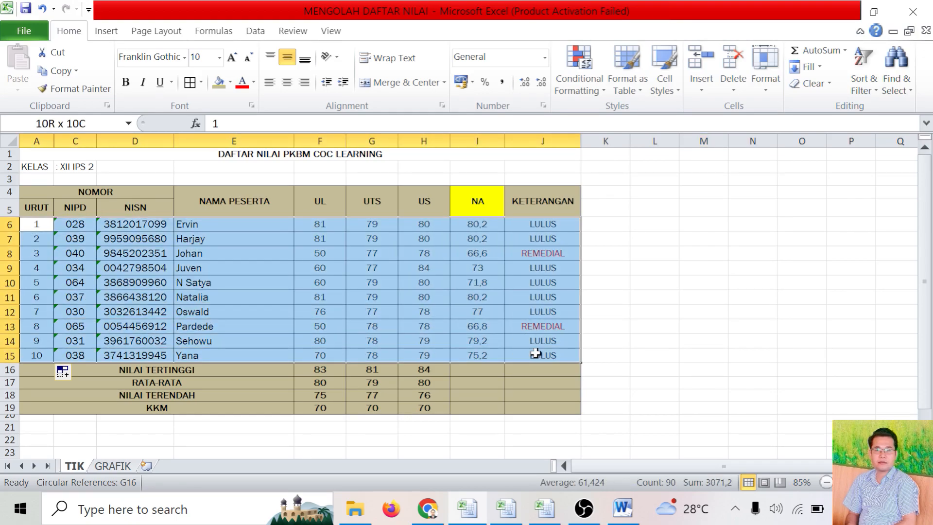
pyautogui.click(834, 253)
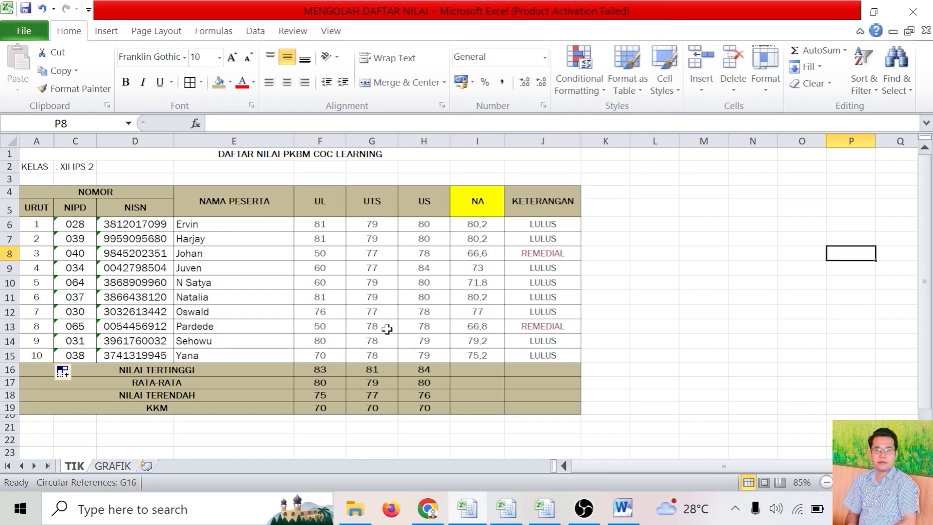
# Step: Delete the existing 3-D column chart from the GRAFIK sheet
pyautogui.click(112, 466)
pyautogui.click(473, 199)
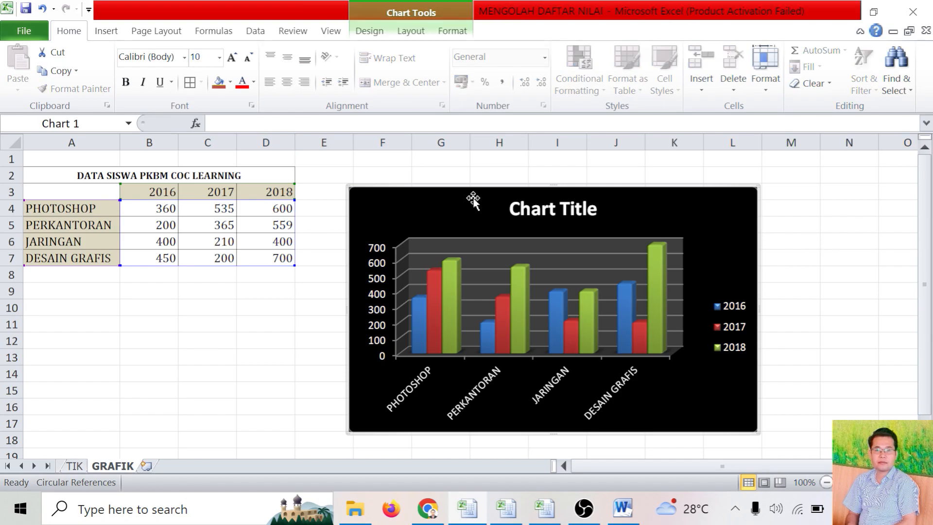
pyautogui.press('Delete')
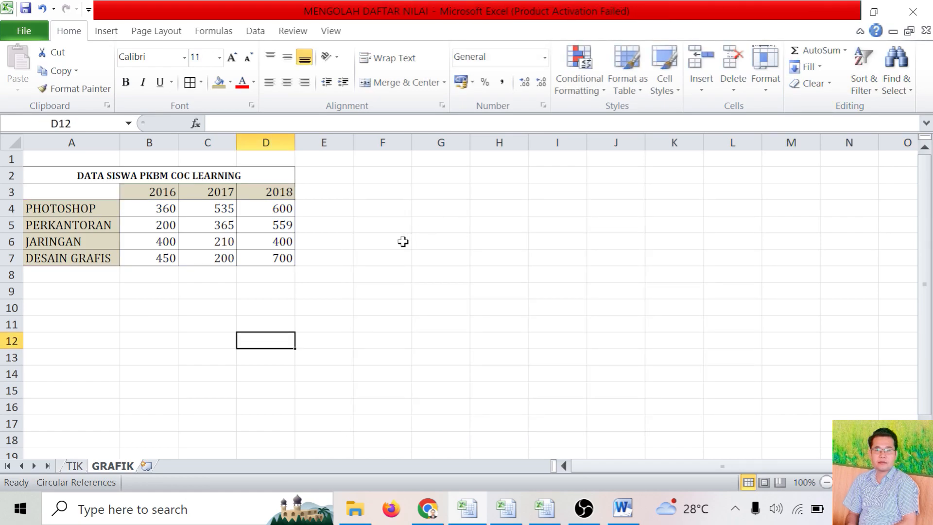
# Step: Look over the DATA SISWA PKBM COC LEARNING table, including its title, data range and course labels
pyautogui.click(186, 172)
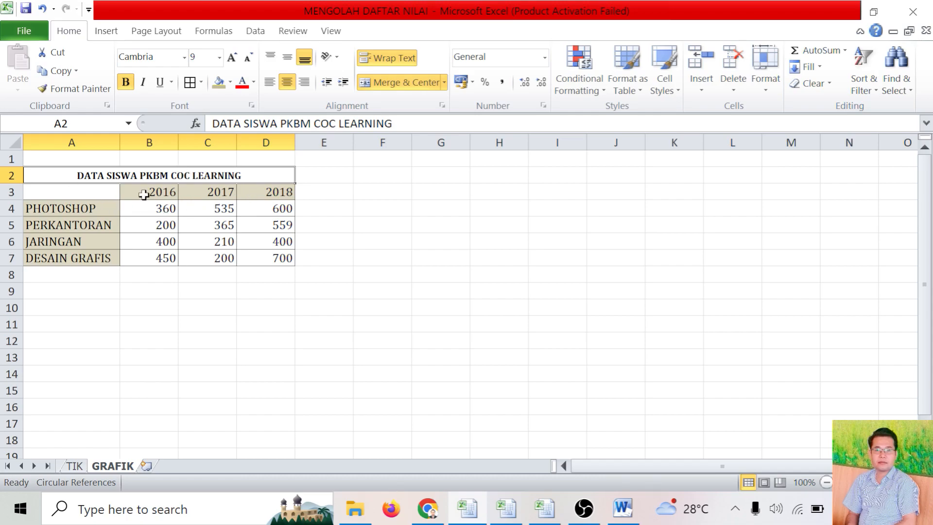
pyautogui.moveTo(67, 192); pyautogui.dragTo(335, 257)
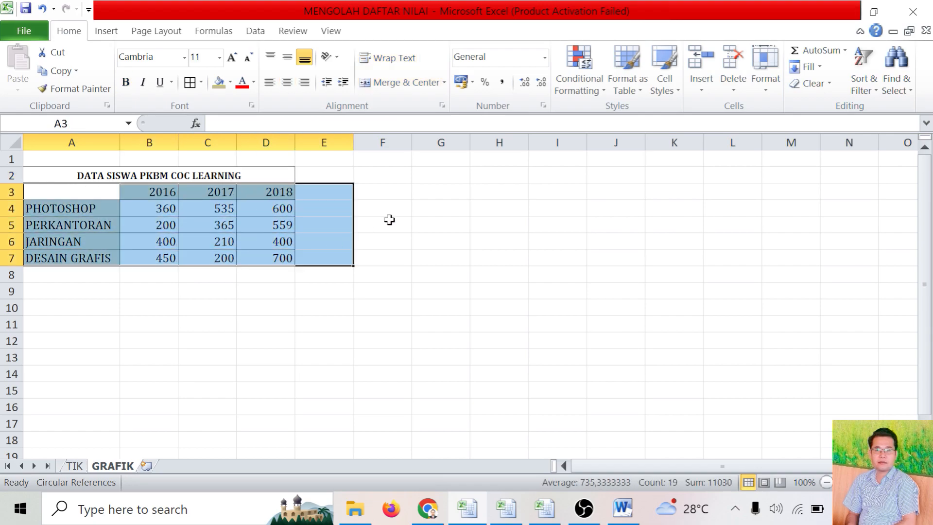
pyautogui.click(384, 209)
pyautogui.click(78, 204)
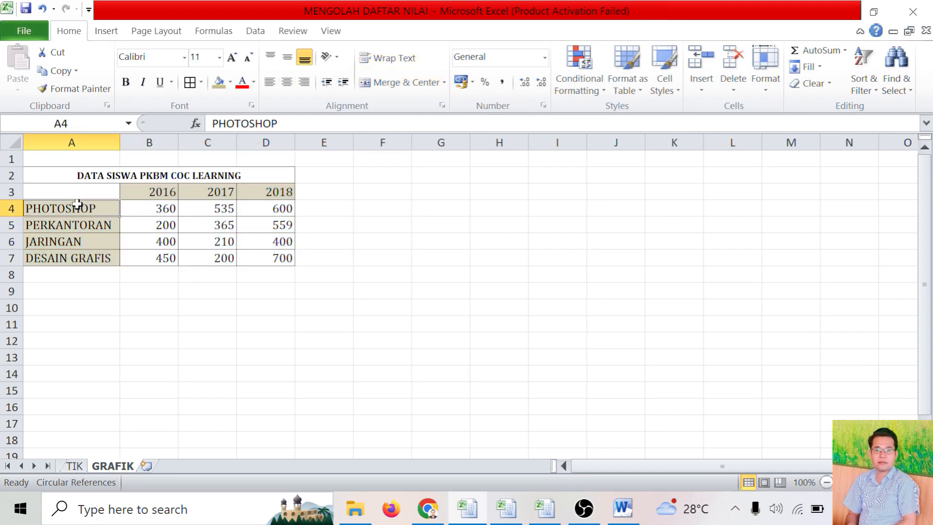
pyautogui.click(75, 239)
pyautogui.click(68, 256)
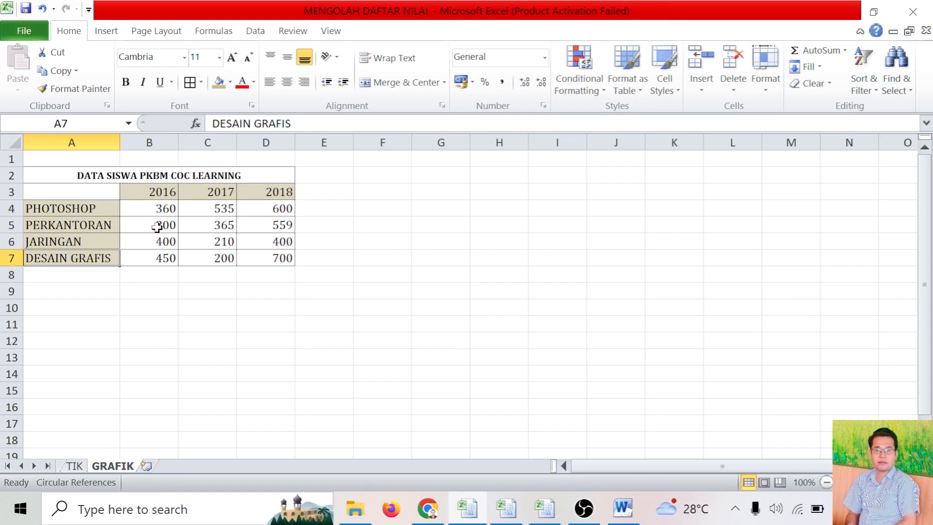
# Step: Center the year headings in B3:D3 horizontally and vertically, and center the values in B4:D7 horizontally
pyautogui.moveTo(162, 191); pyautogui.dragTo(267, 191)
pyautogui.click(287, 82)
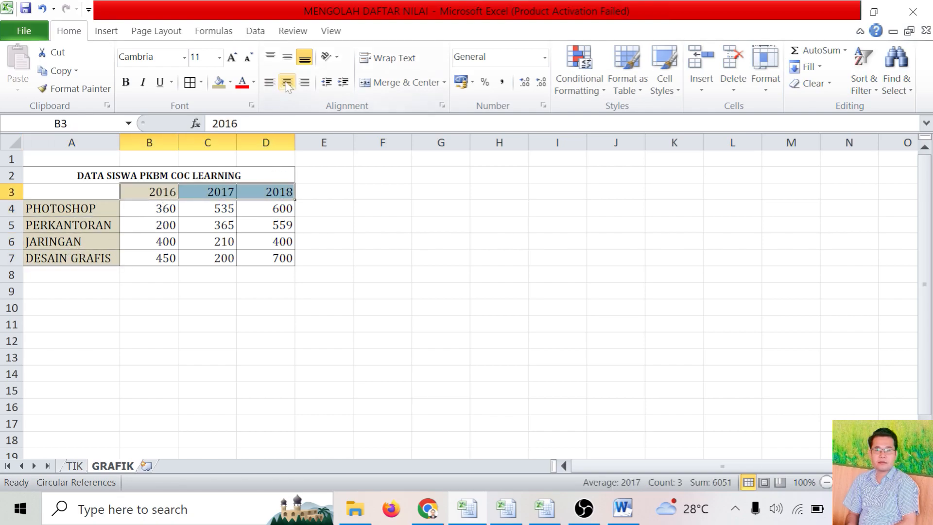
pyautogui.click(286, 58)
pyautogui.moveTo(162, 208); pyautogui.dragTo(262, 254)
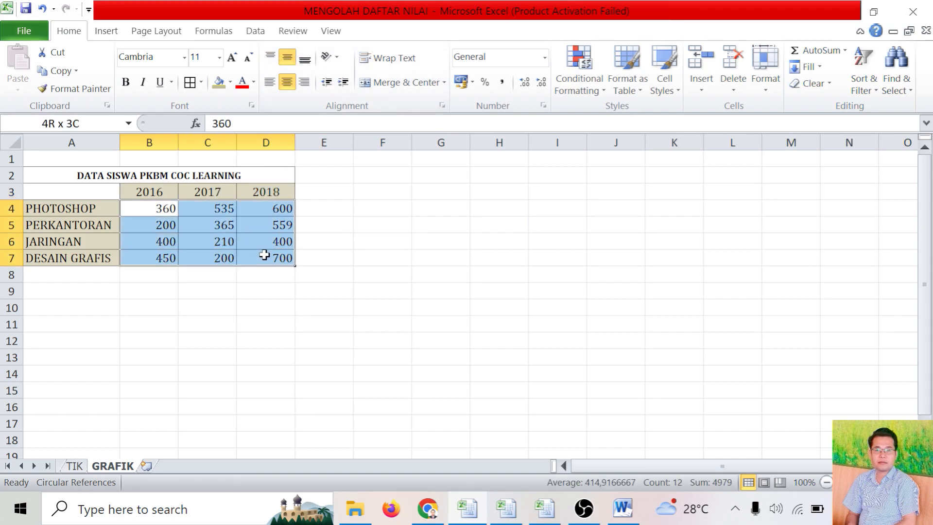
pyautogui.click(287, 82)
pyautogui.click(326, 210)
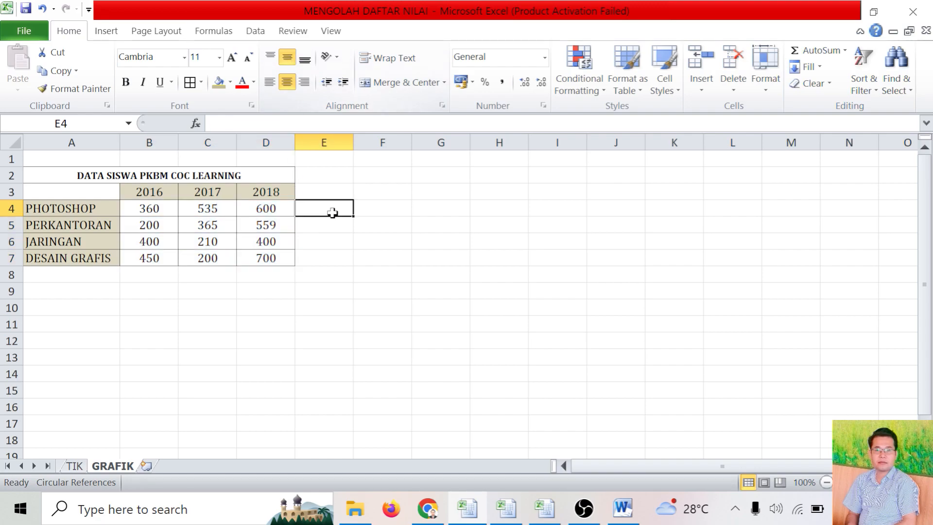
# Step: Insert a clustered cylinder column chart from the course data in A3:D7
pyautogui.moveTo(161, 191); pyautogui.dragTo(263, 260)
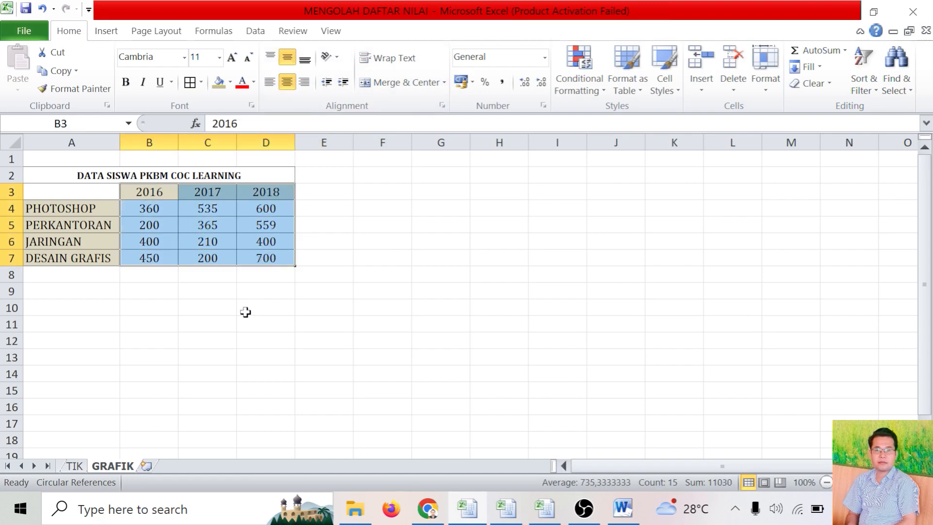
pyautogui.click(54, 211)
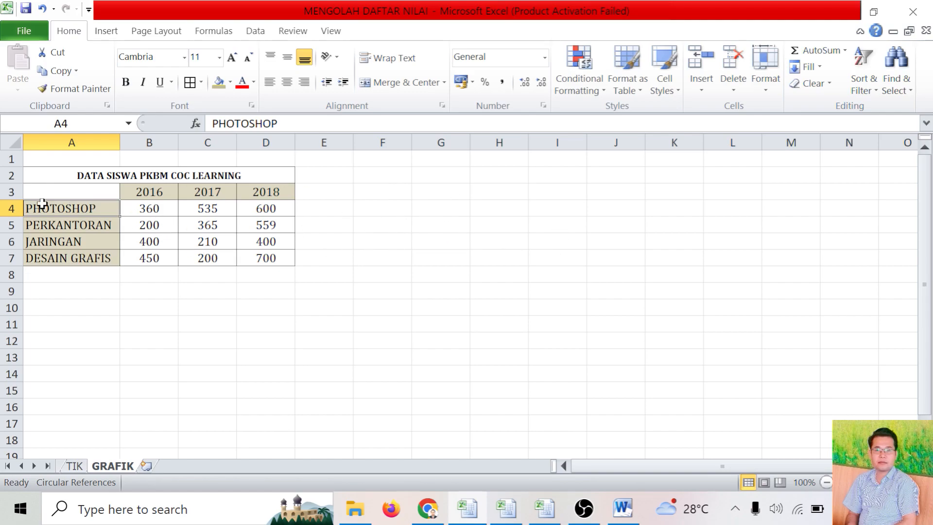
pyautogui.click(99, 199)
pyautogui.moveTo(98, 199); pyautogui.dragTo(276, 251)
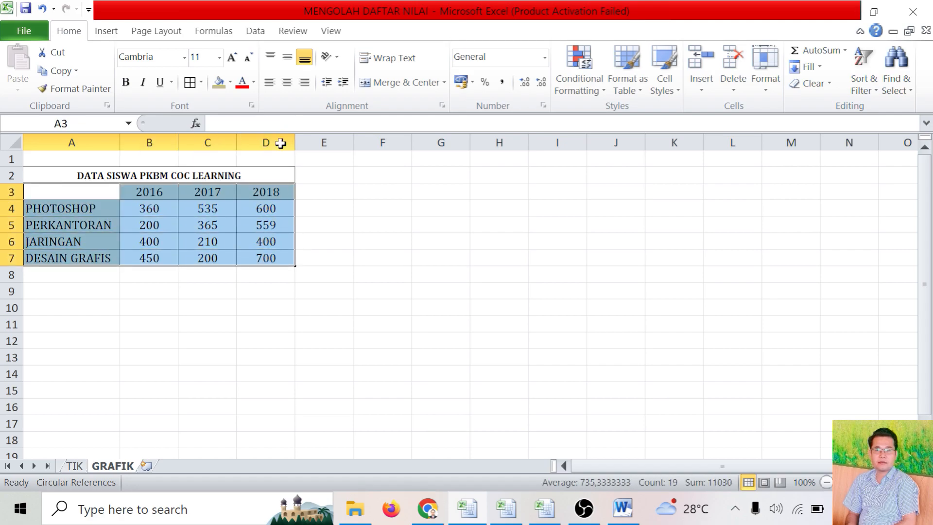
pyautogui.click(104, 30)
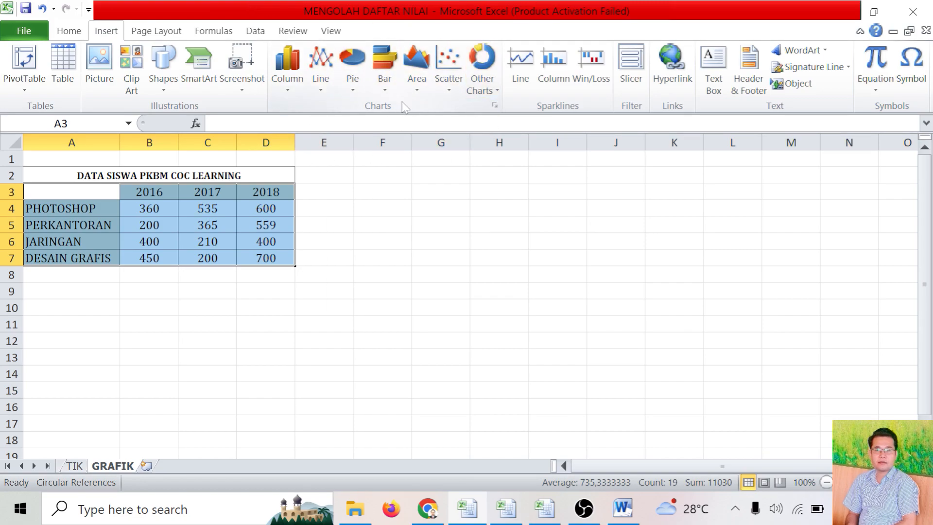
pyautogui.click(287, 82)
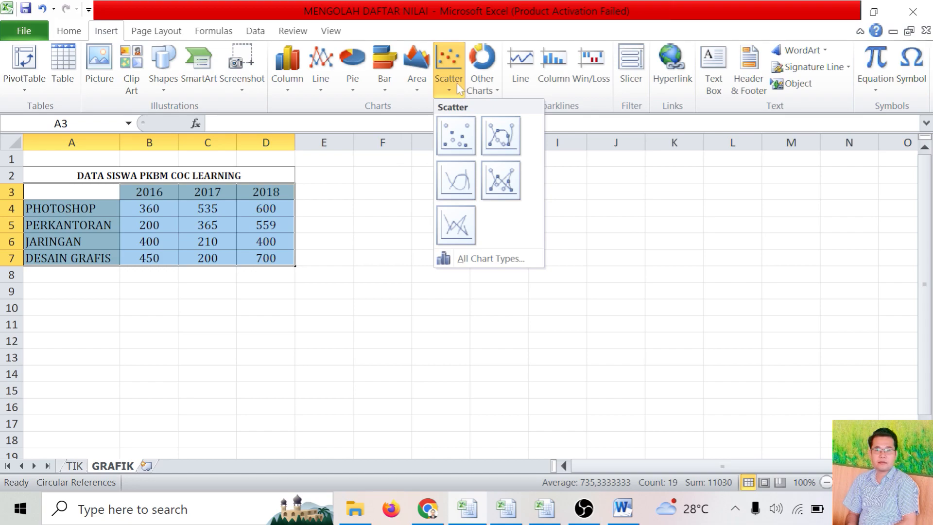
pyautogui.click(288, 91)
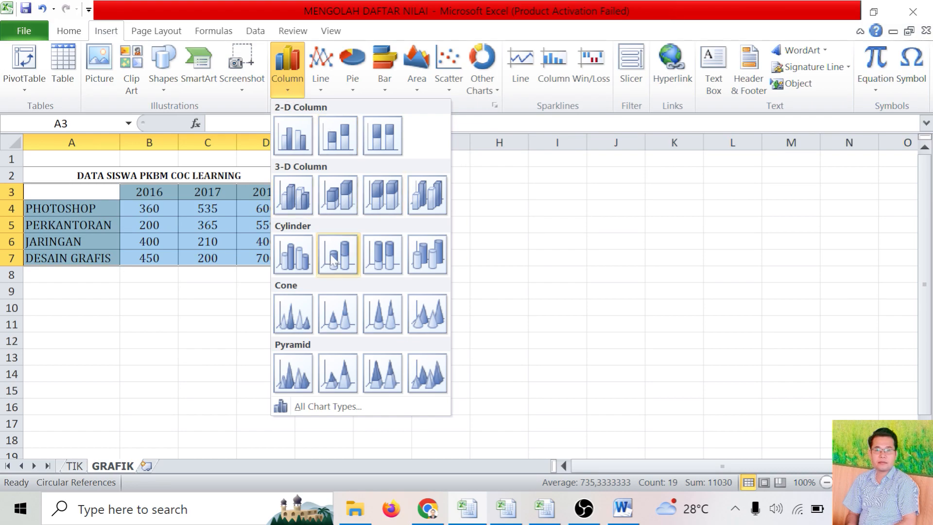
pyautogui.click(301, 264)
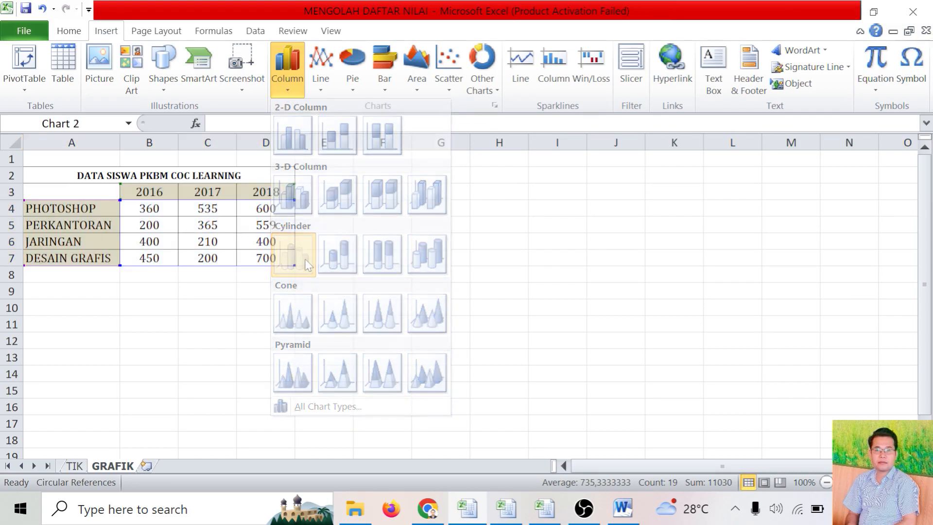
# Step: Move the cylinder chart beside the data table so it spans columns F to L, from row 3 to row 18
pyautogui.moveTo(476, 189); pyautogui.dragTo(561, 170)
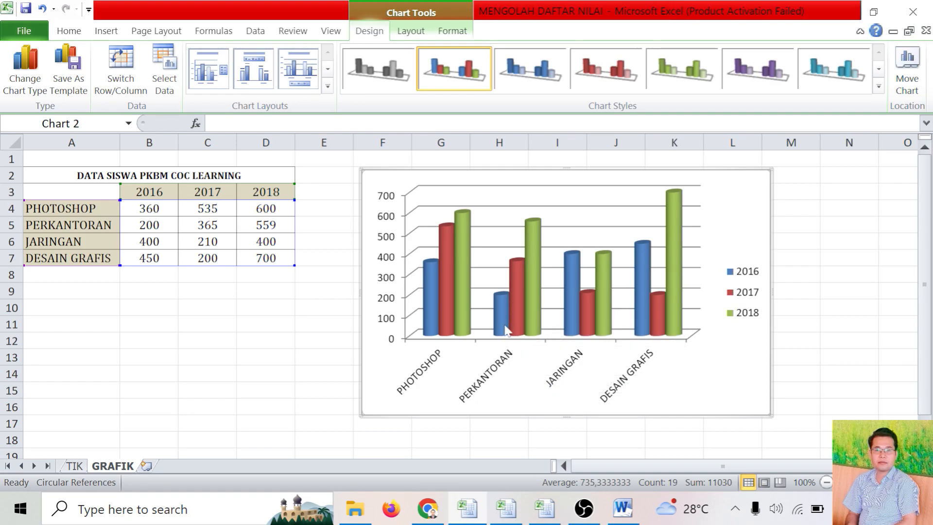
pyautogui.moveTo(505, 328)
pyautogui.moveTo(612, 293)
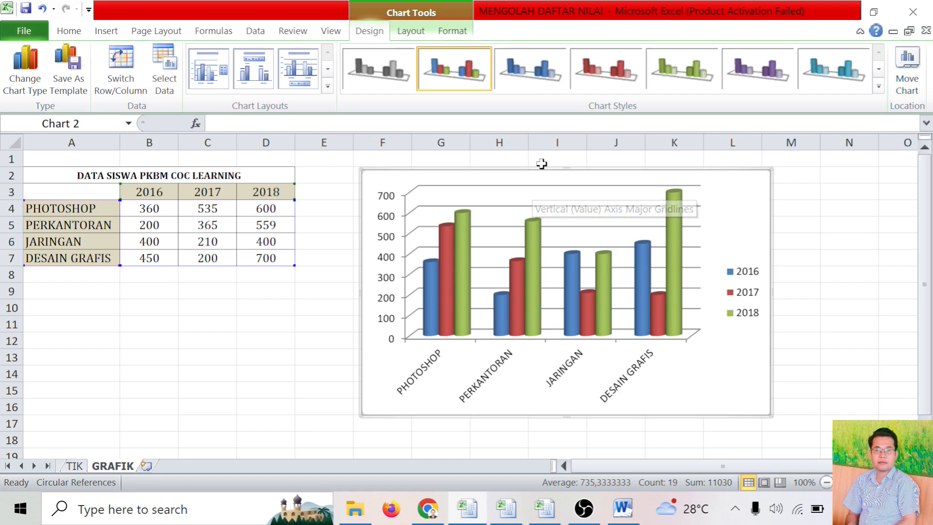
pyautogui.moveTo(540, 172); pyautogui.dragTo(531, 194)
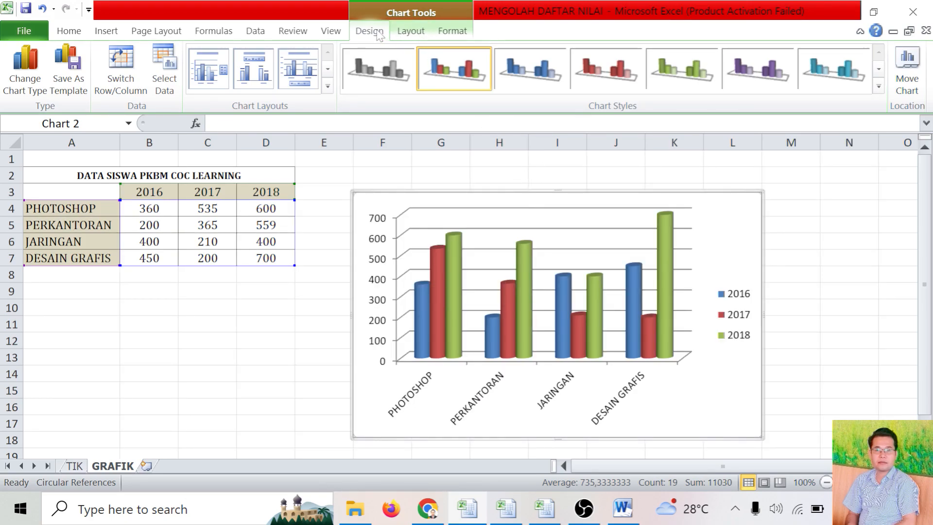
pyautogui.click(445, 31)
pyautogui.click(419, 34)
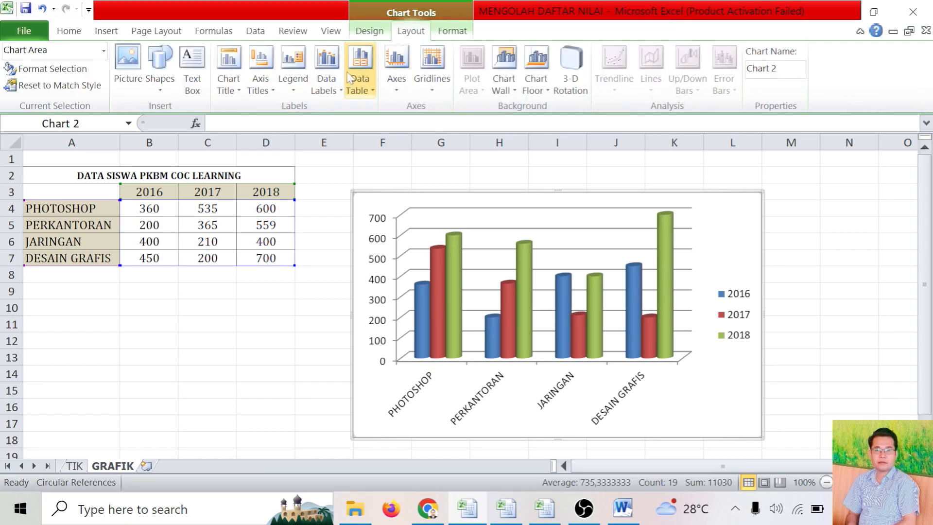
pyautogui.doubleClick(411, 32)
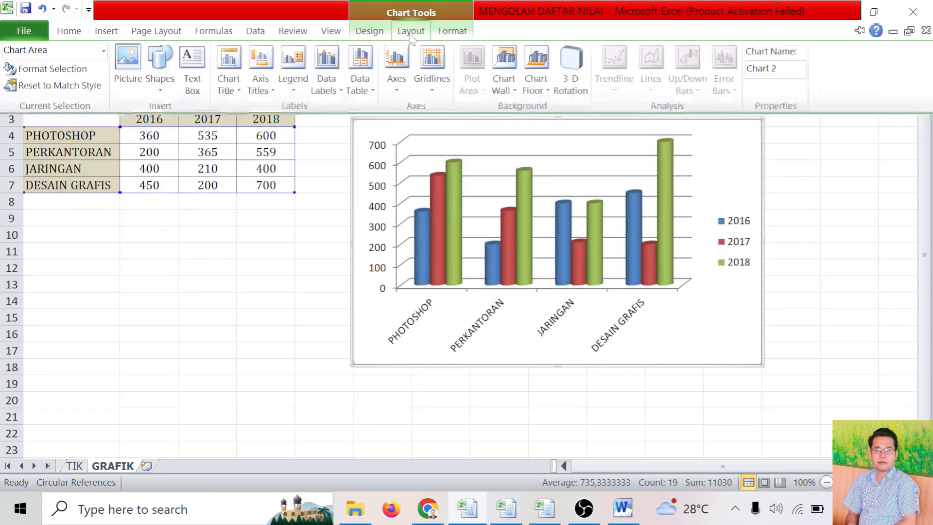
pyautogui.click(316, 252)
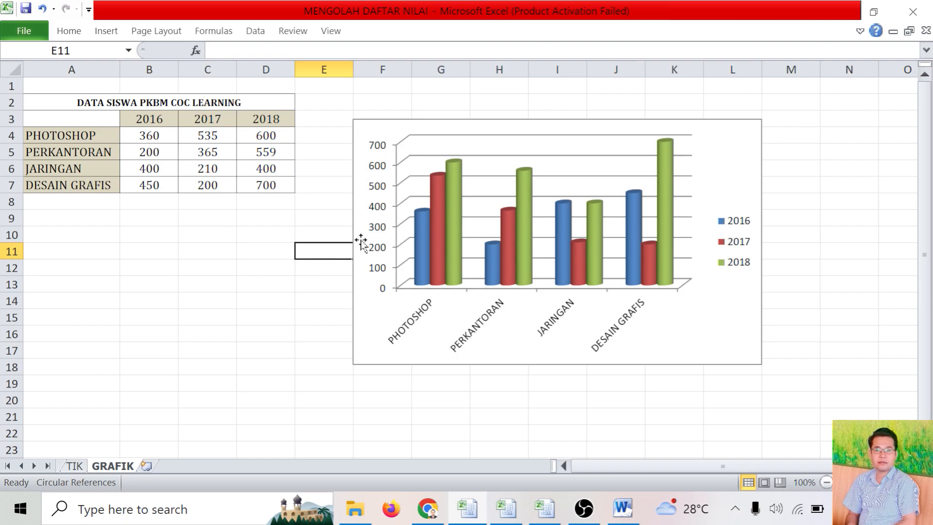
pyautogui.click(694, 334)
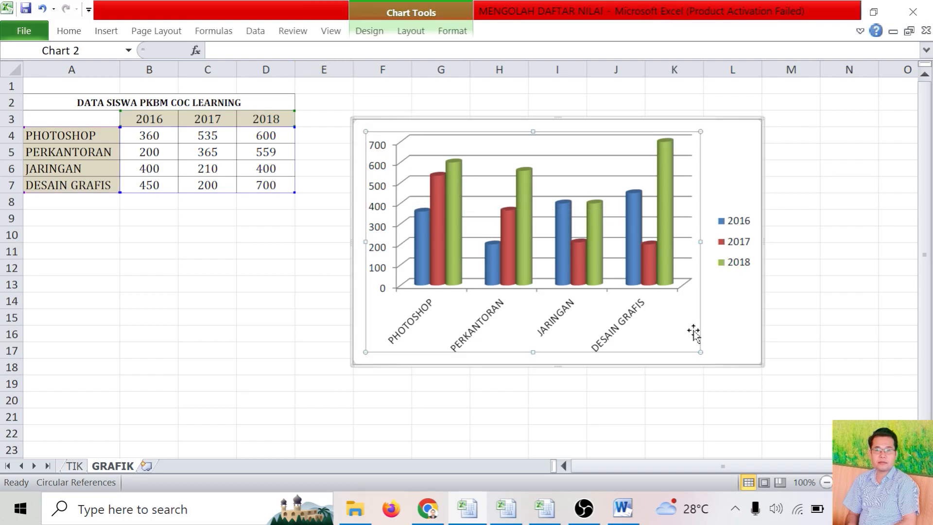
pyautogui.click(410, 31)
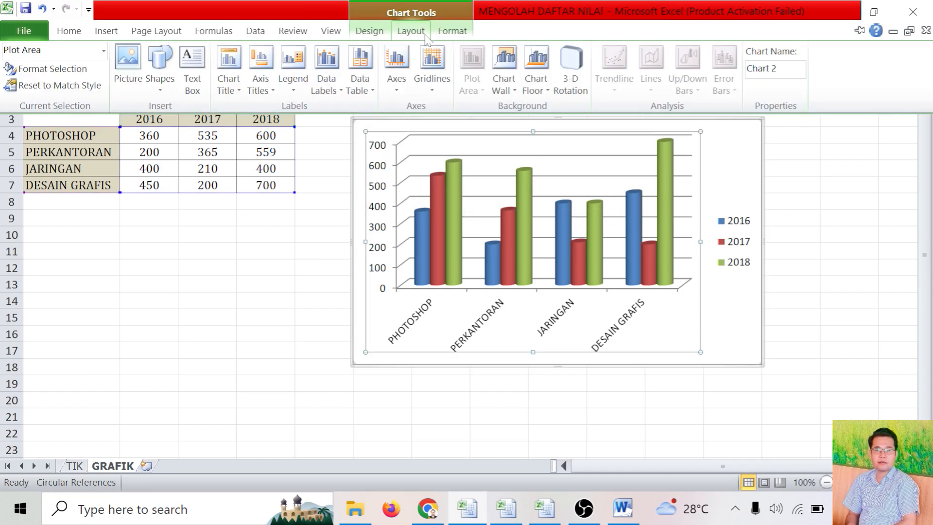
pyautogui.click(237, 93)
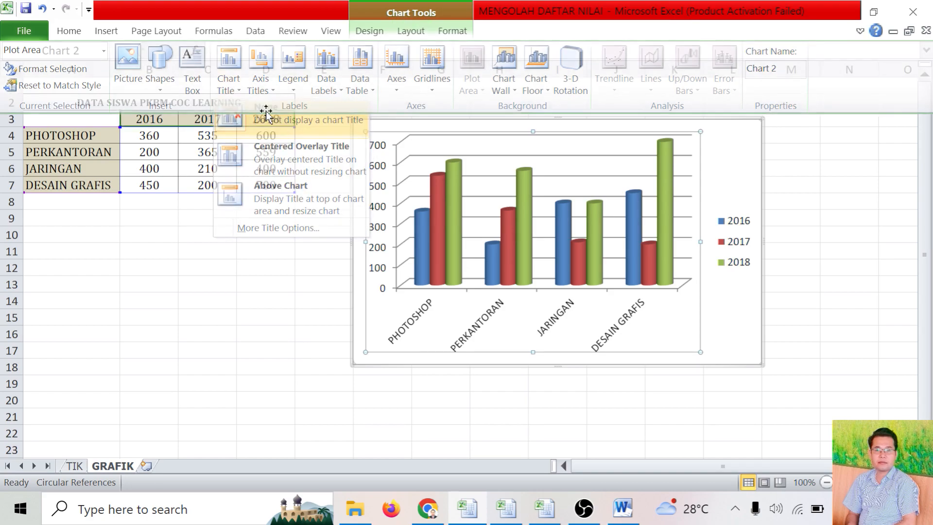
pyautogui.click(266, 113)
pyautogui.click(486, 128)
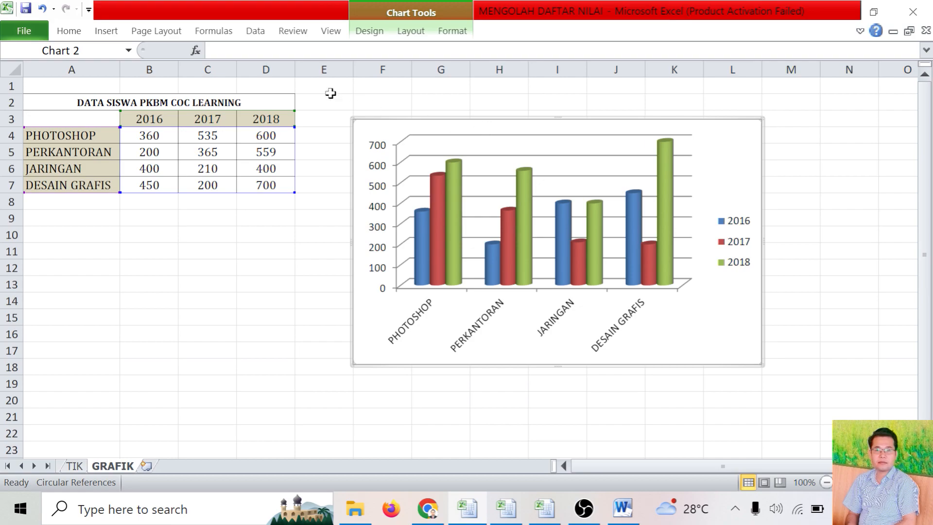
pyautogui.click(431, 55)
pyautogui.click(411, 31)
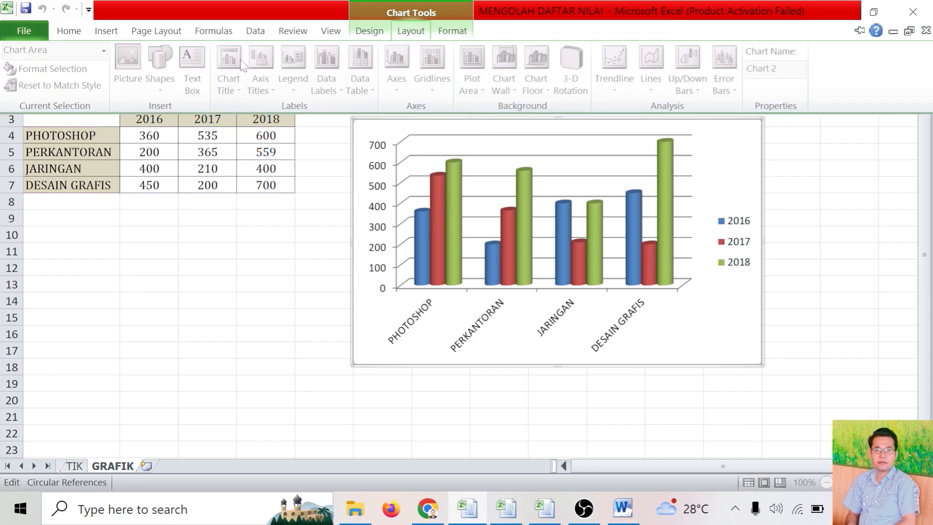
pyautogui.click(714, 298)
pyautogui.doubleClick(714, 308)
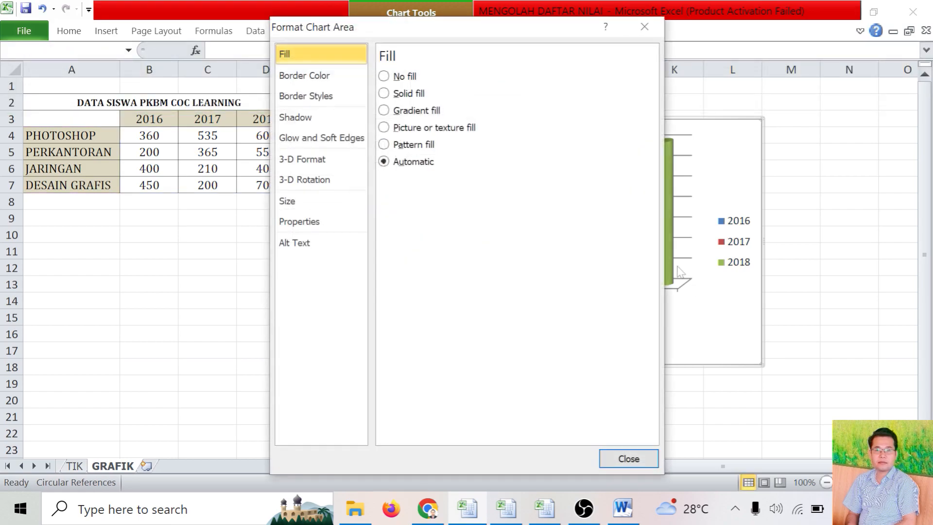
pyautogui.click(636, 456)
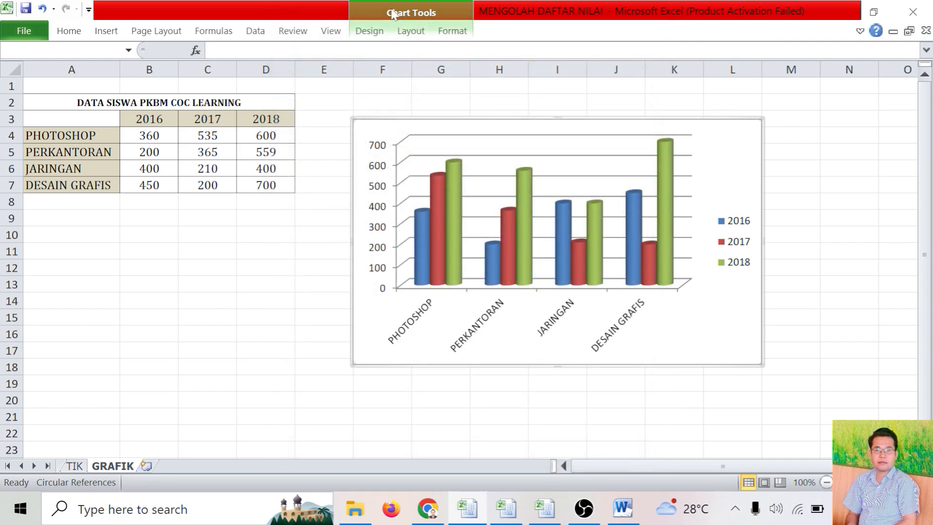
# Step: Add a chart title above the cylinder chart, resizing the plot to fit
pyautogui.click(411, 31)
pyautogui.click(228, 83)
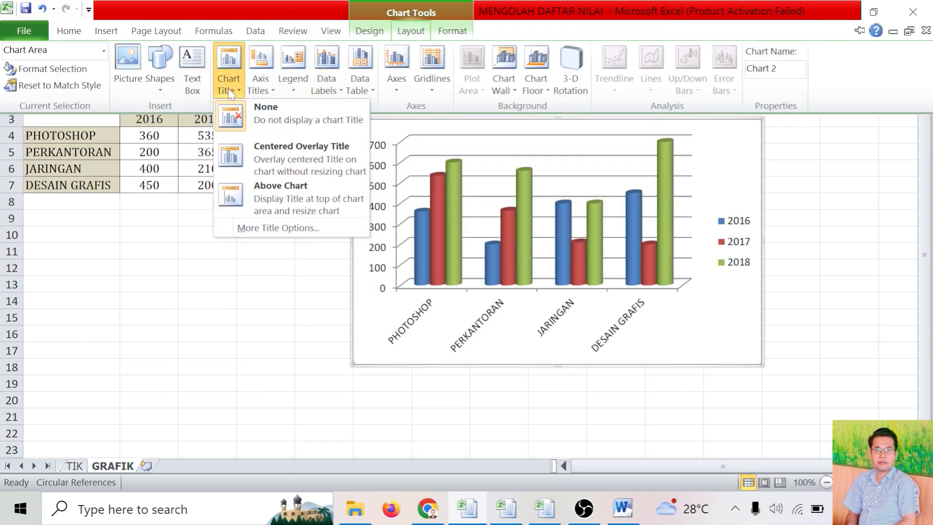
pyautogui.click(276, 190)
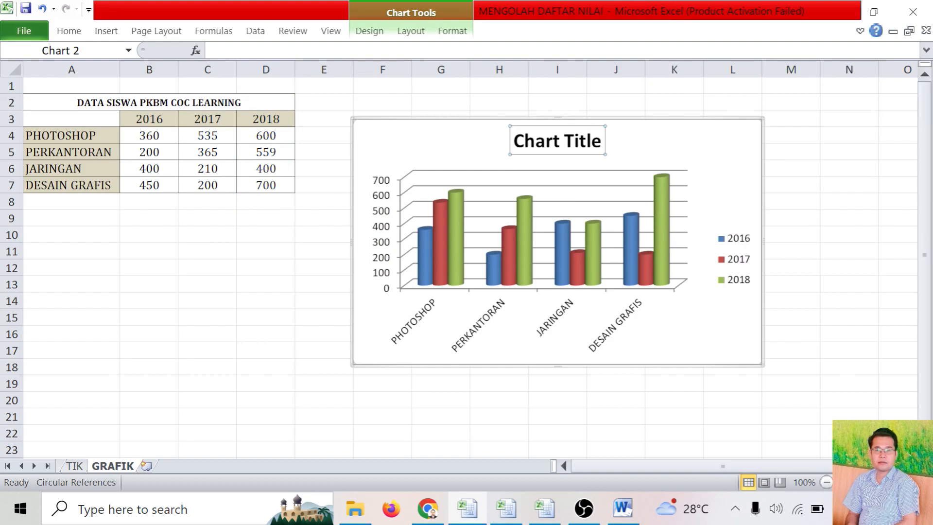
# Step: Replace the placeholder chart title with the table heading copied from A2, DATA SISWA PKBM COC LEARNING
pyautogui.doubleClick(252, 104)
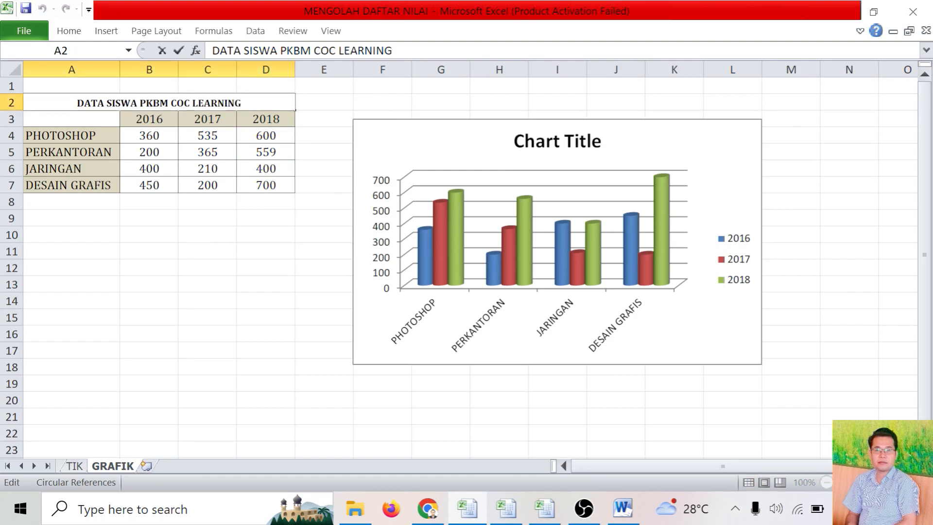
pyautogui.moveTo(252, 104); pyautogui.dragTo(71, 104)
pyautogui.hotkey('ctrl', 'c')
pyautogui.click(605, 145)
pyautogui.doubleClick(603, 147)
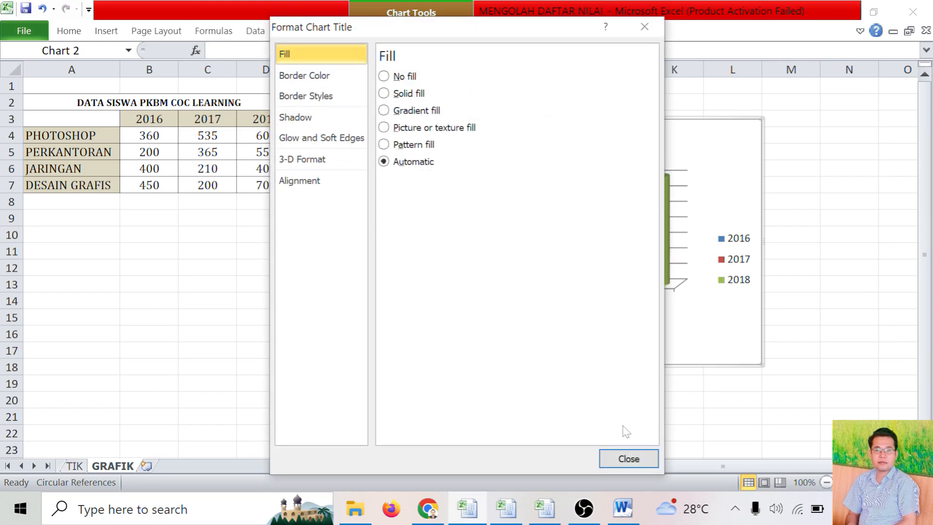
pyautogui.click(629, 459)
pyautogui.tripleClick(573, 140)
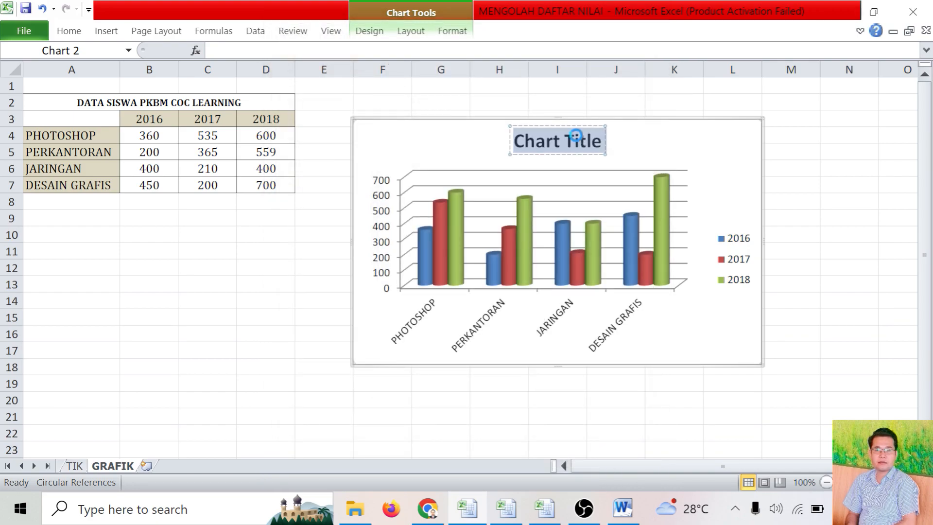
pyautogui.hotkey('ctrl', 'v')
pyautogui.click(835, 165)
# Step: Add a second line reading DARI TAHUN 2016-2018 to the chart title
pyautogui.click(630, 151)
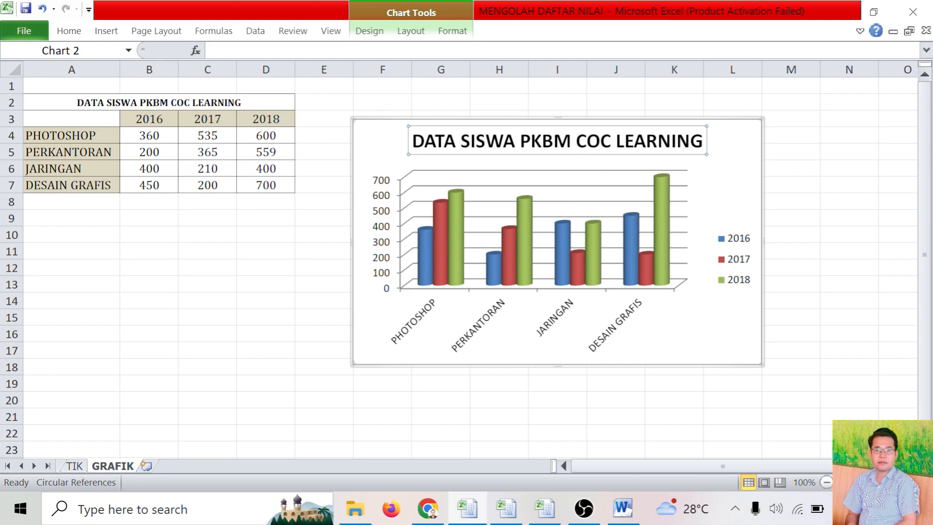
pyautogui.click(703, 146)
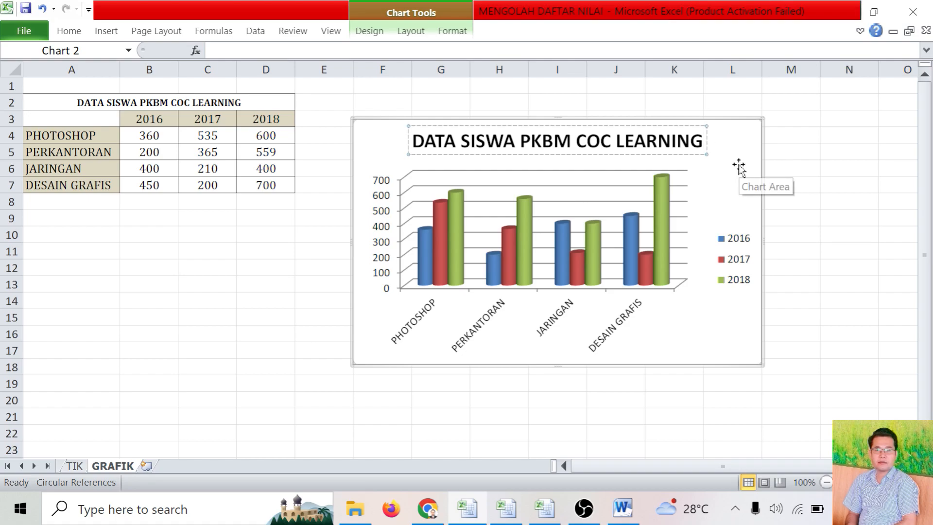
pyautogui.press('Return')
pyautogui.write('DAR')
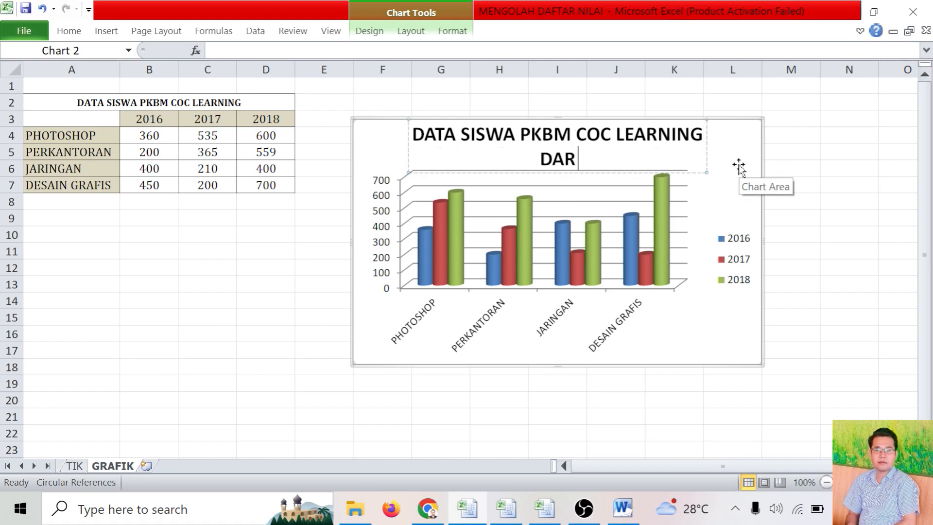
pyautogui.write('I TAHUN 20')
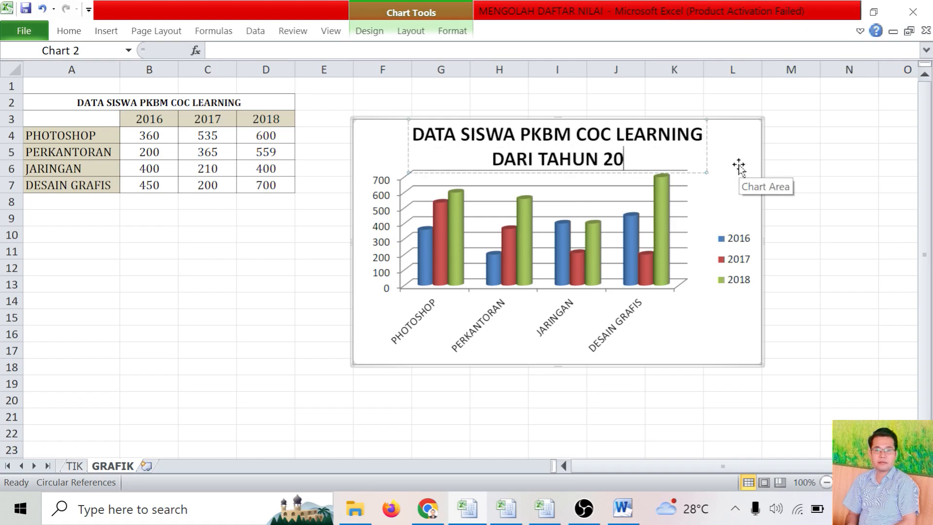
pyautogui.write('16-2')
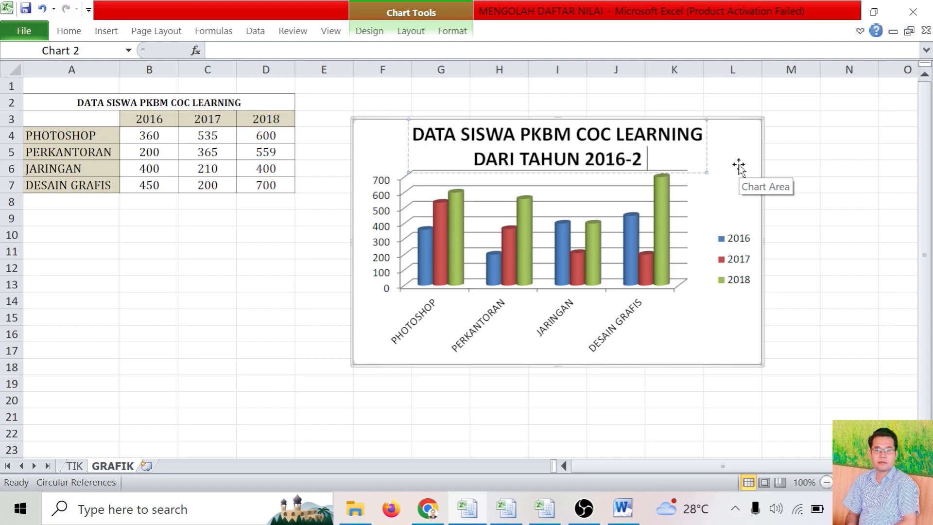
pyautogui.write('018')
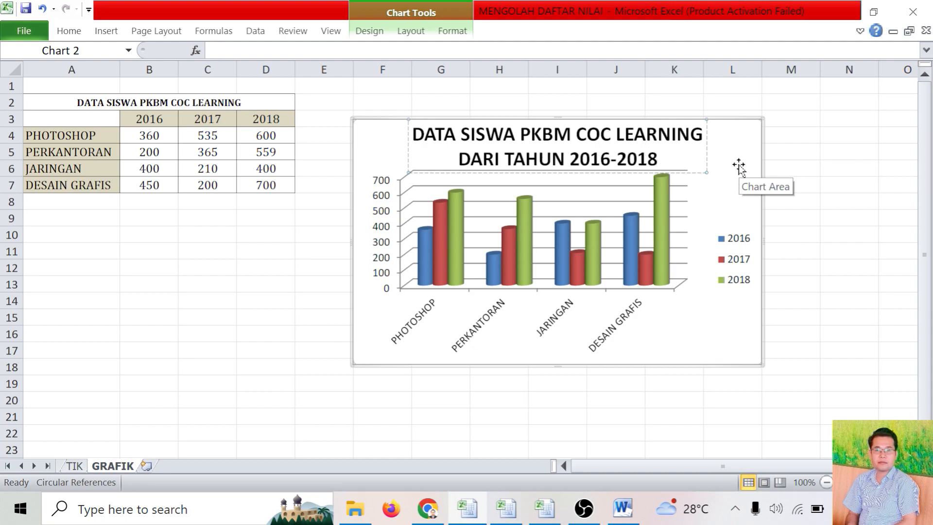
pyautogui.click(801, 237)
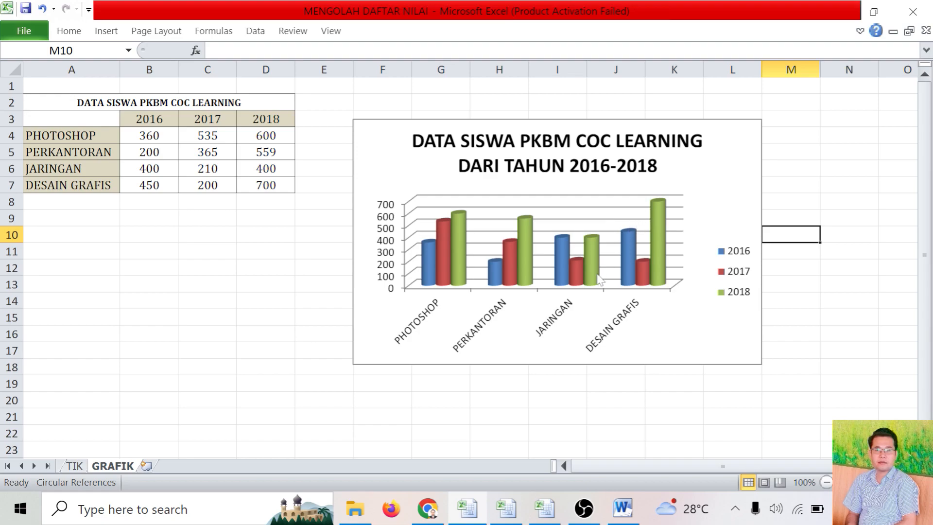
pyautogui.click(608, 351)
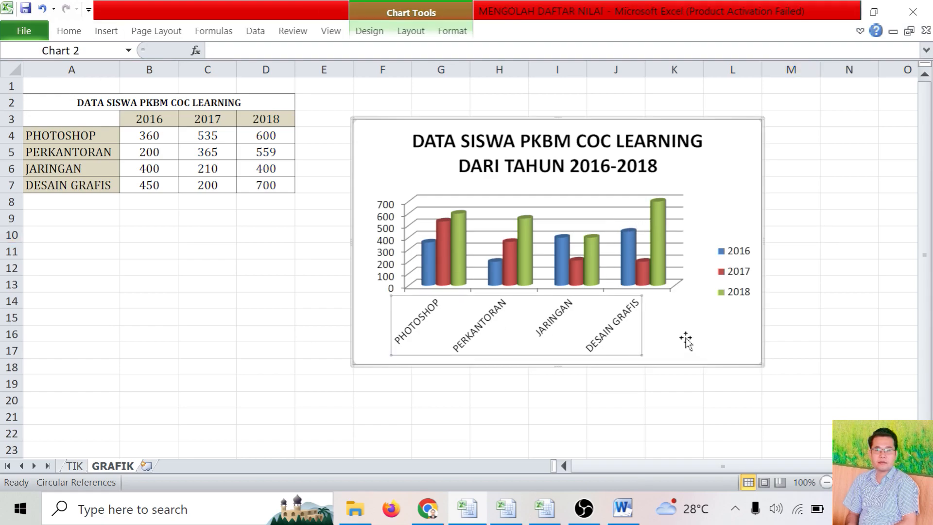
pyautogui.doubleClick(77, 32)
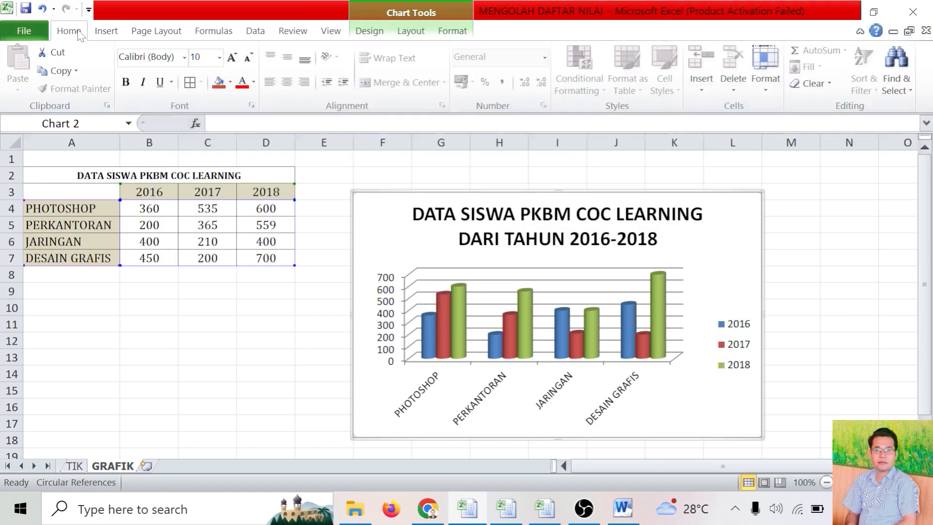
pyautogui.doubleClick(78, 33)
pyautogui.click(77, 33)
pyautogui.doubleClick(78, 33)
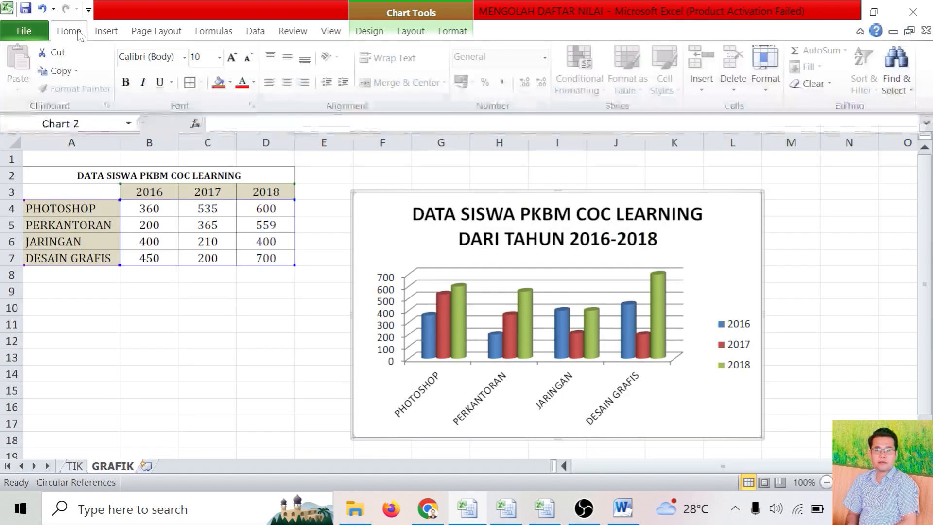
# Step: Apply the multicolored chart style with a black background to the cylinder chart
pyautogui.click(369, 31)
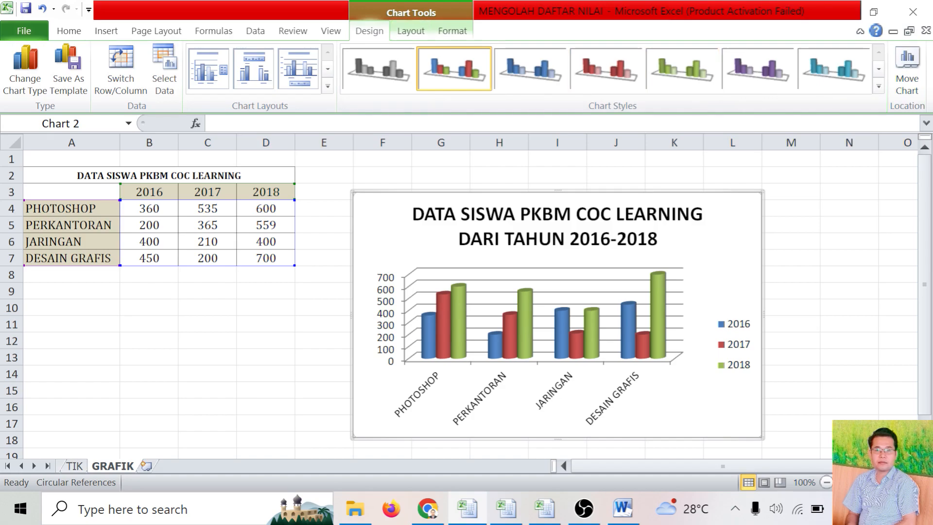
pyautogui.click(878, 86)
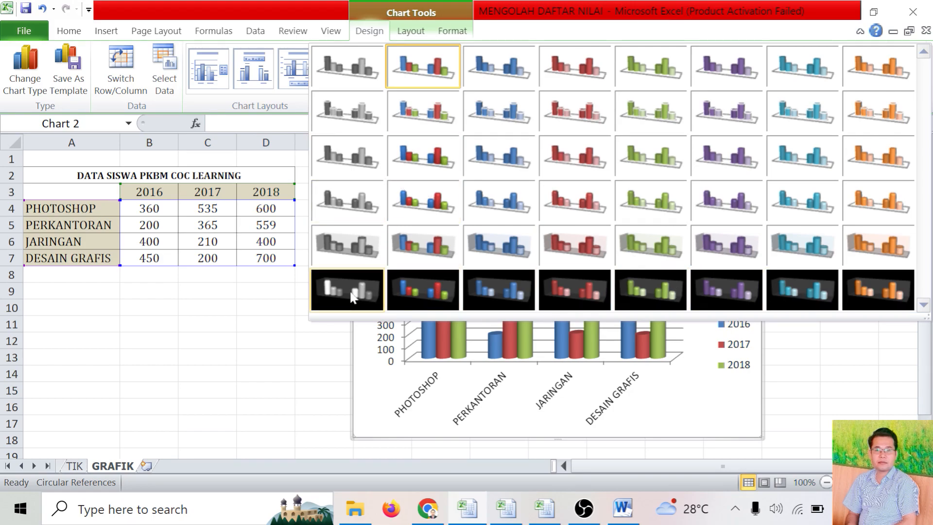
pyautogui.click(432, 292)
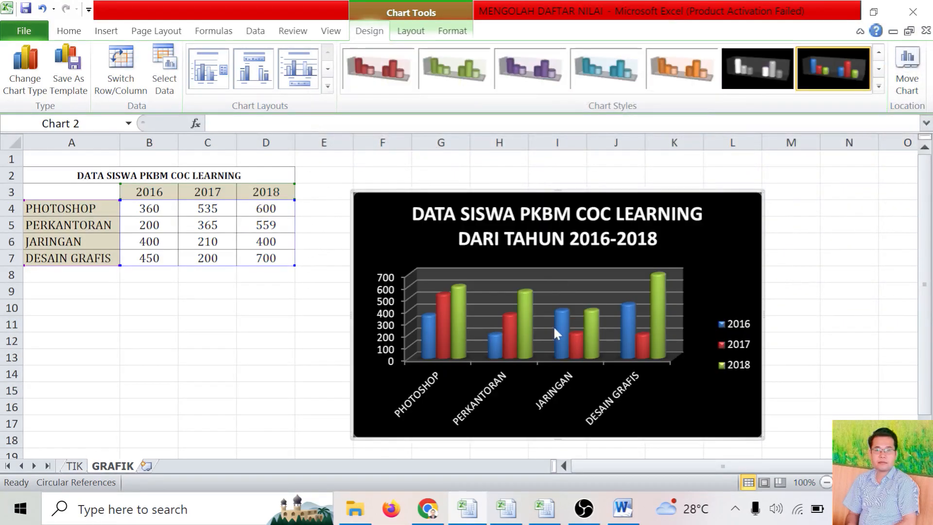
# Step: Apply the green-shaded chart style with a white background from the second row of styles to the cylinder chart
pyautogui.click(878, 87)
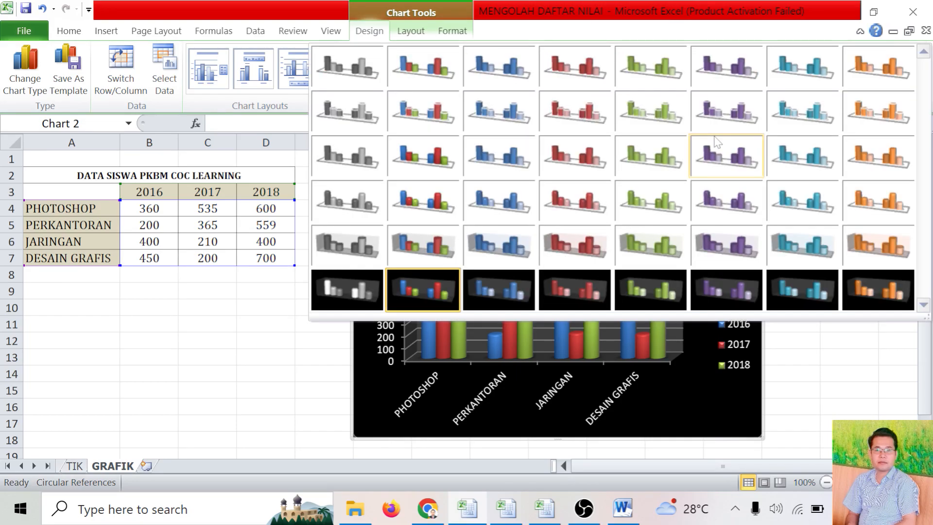
pyautogui.click(612, 103)
pyautogui.click(819, 247)
pyautogui.click(752, 238)
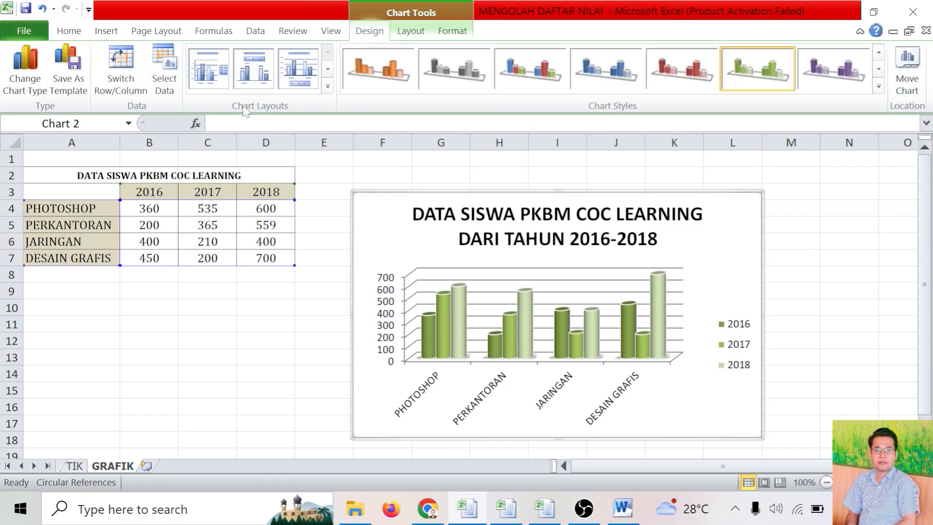
# Step: Change the chart type to the 3-D Cylinder column chart with the years arranged in depth
pyautogui.doubleClick(383, 31)
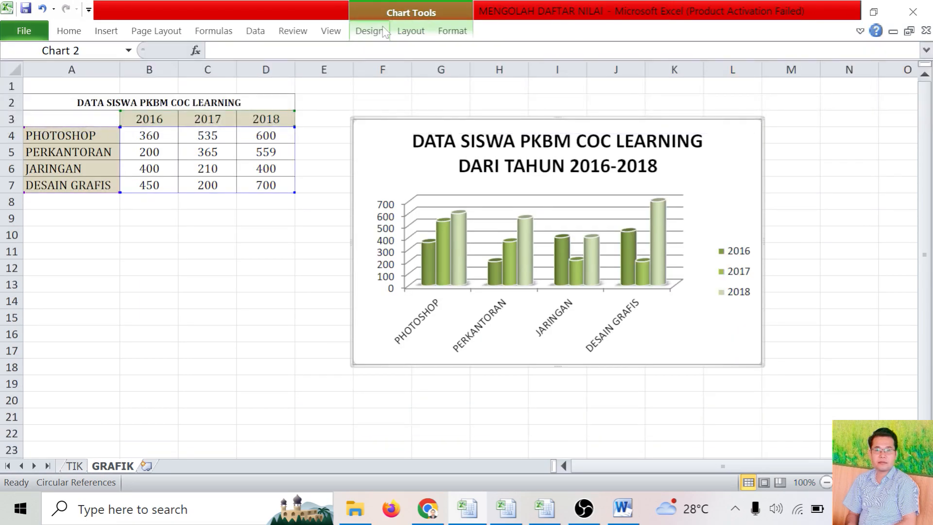
pyautogui.doubleClick(383, 31)
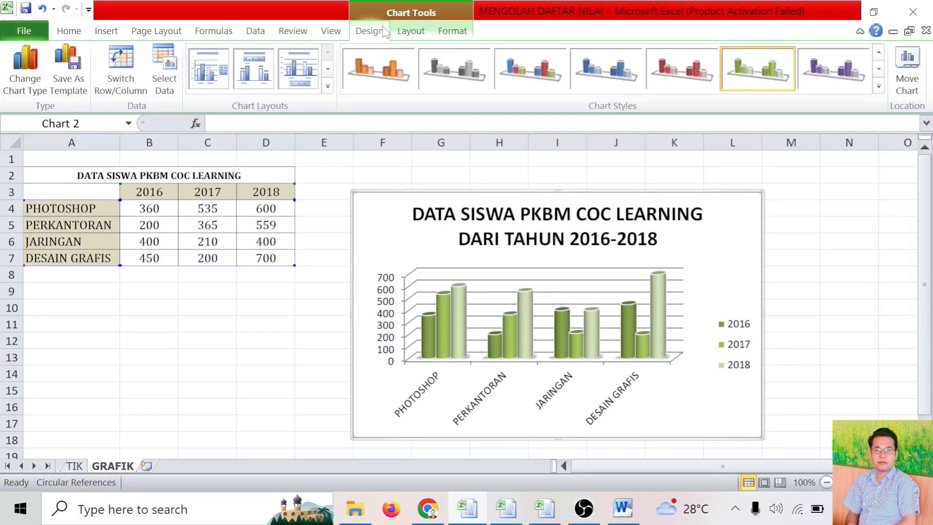
pyautogui.click(25, 83)
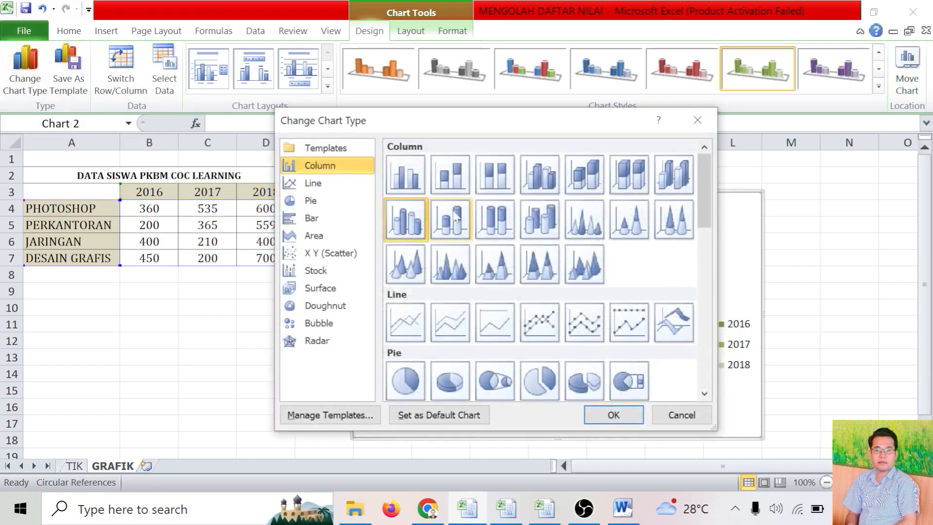
pyautogui.click(547, 224)
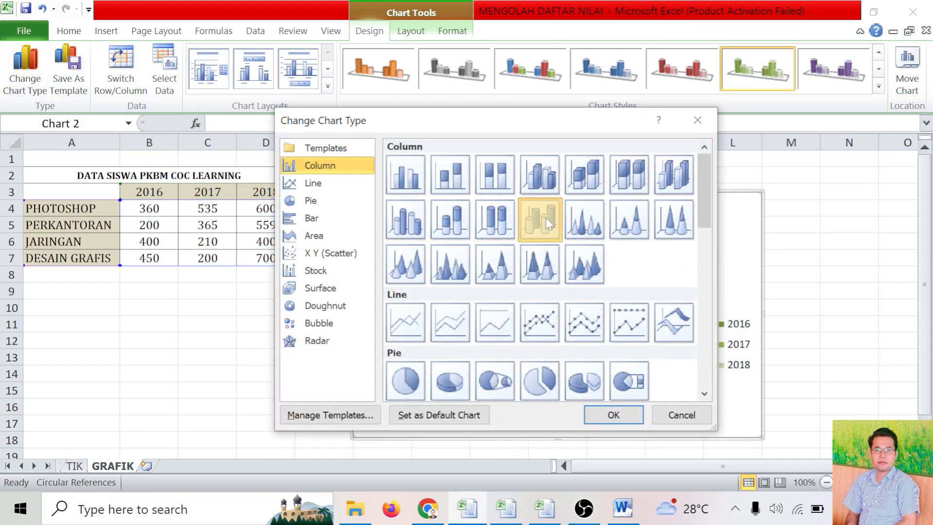
pyautogui.click(611, 414)
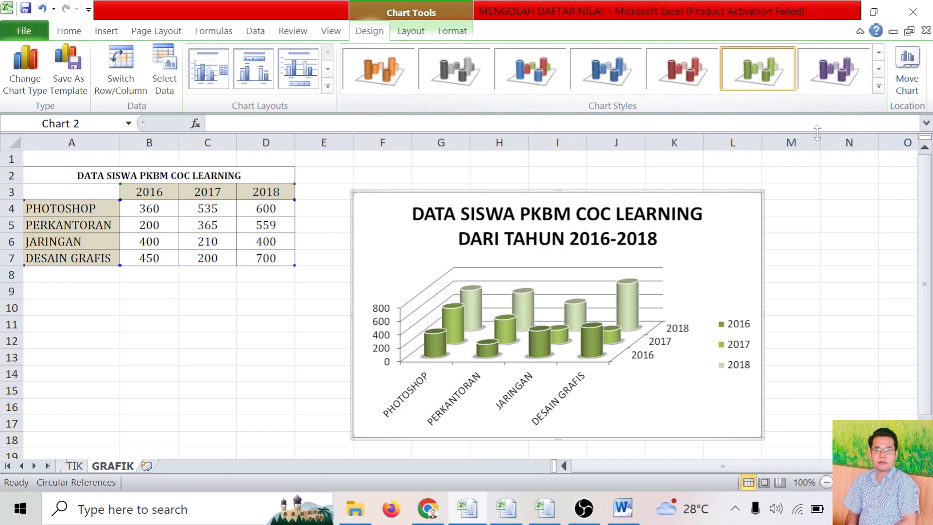
# Step: Deselect the chart, switch to the Word document modul excel baru and examine the QUIS I exercise table with its summary rows
pyautogui.click(271, 362)
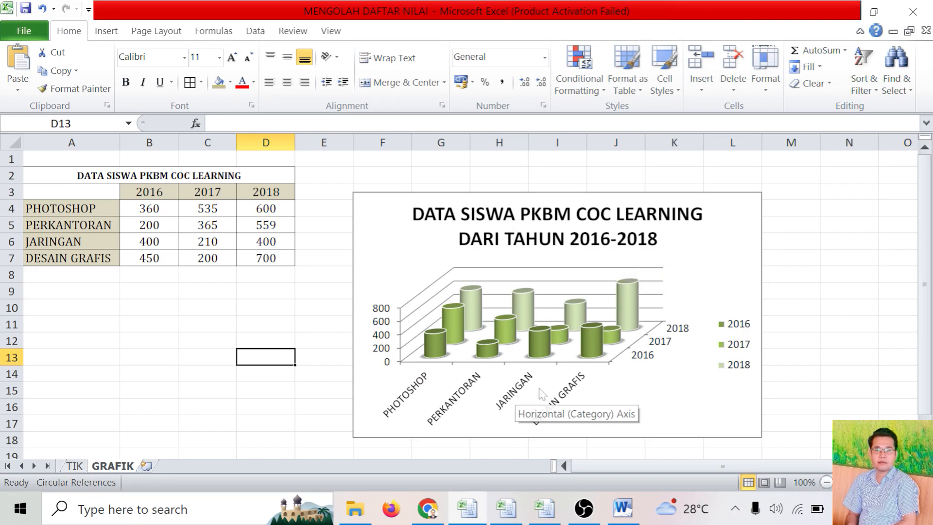
pyautogui.click(622, 508)
pyautogui.scroll(-15, 604, 275)
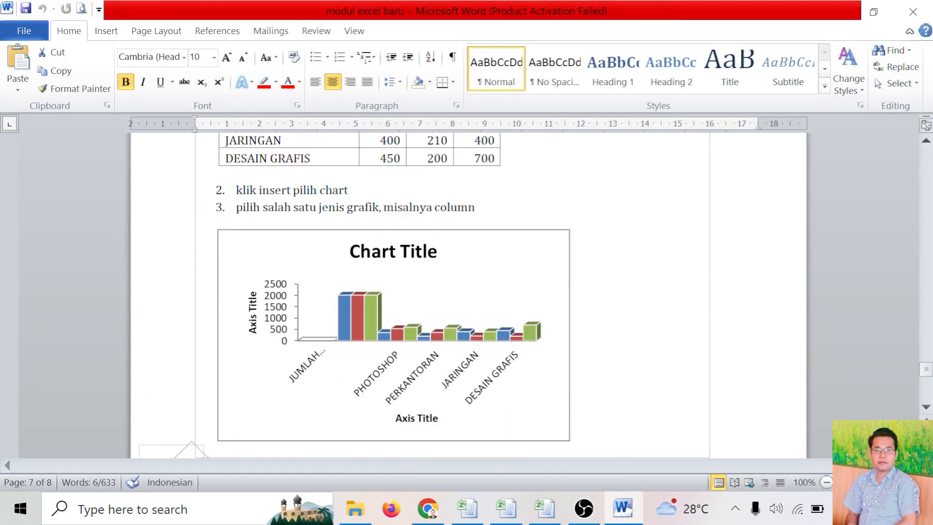
pyautogui.scroll(-2, 561, 291)
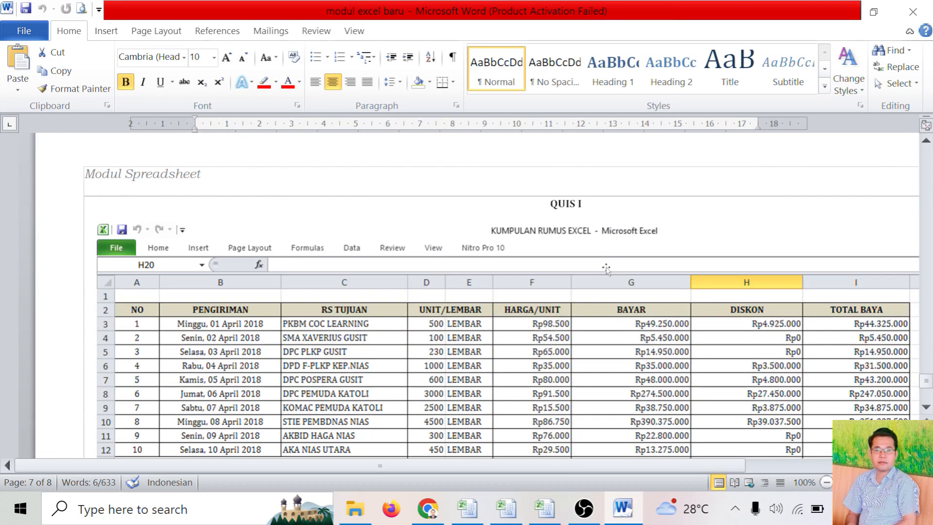
pyautogui.scroll(-6, 640, 347)
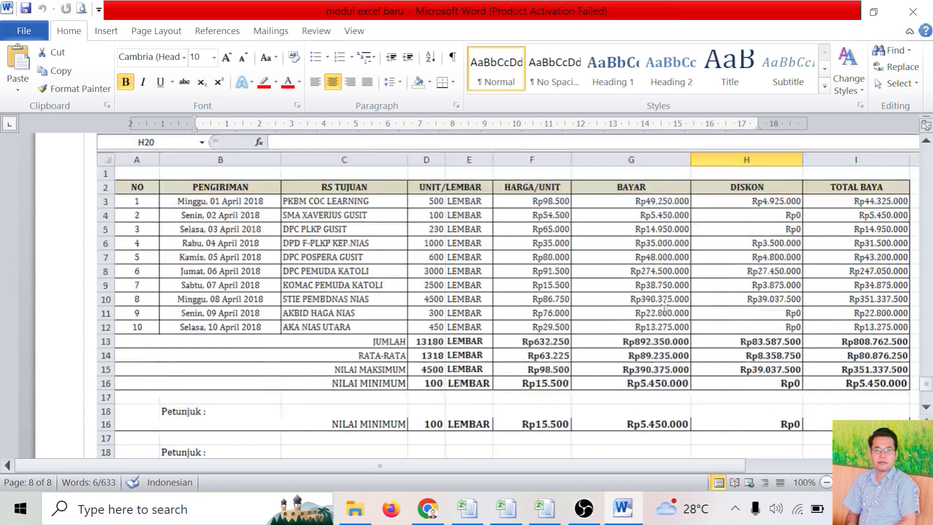
pyautogui.scroll(-5, 665, 306)
pyautogui.scroll(17, 665, 306)
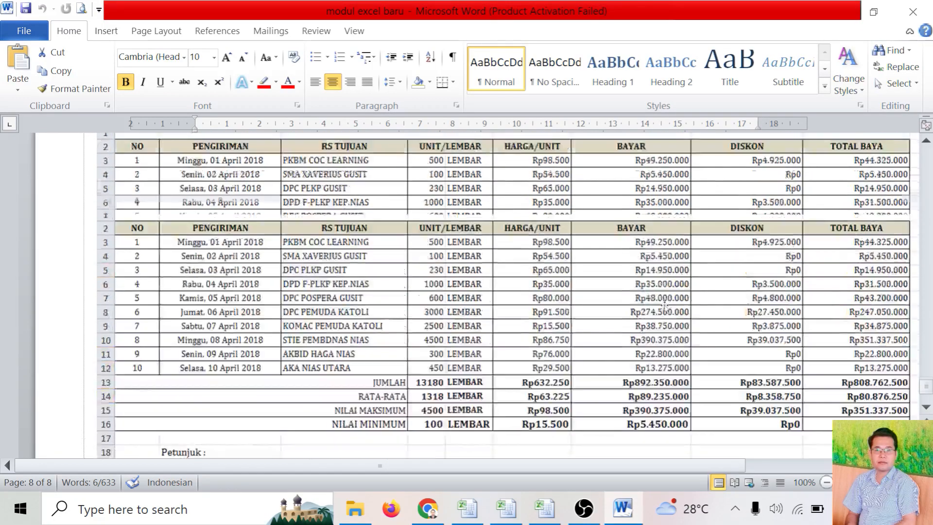
pyautogui.scroll(-2, 665, 306)
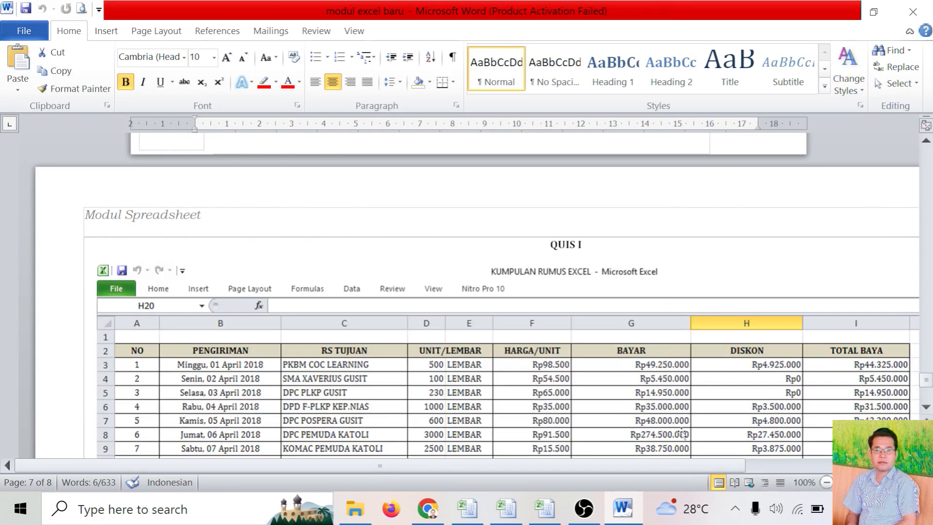
pyautogui.scroll(-4, 696, 322)
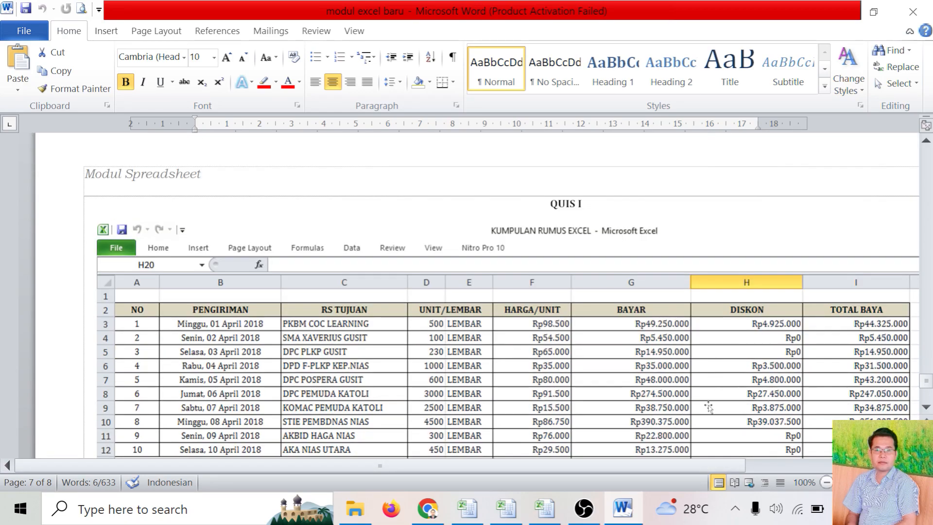
pyautogui.scroll(2, 603, 413)
pyautogui.click(578, 518)
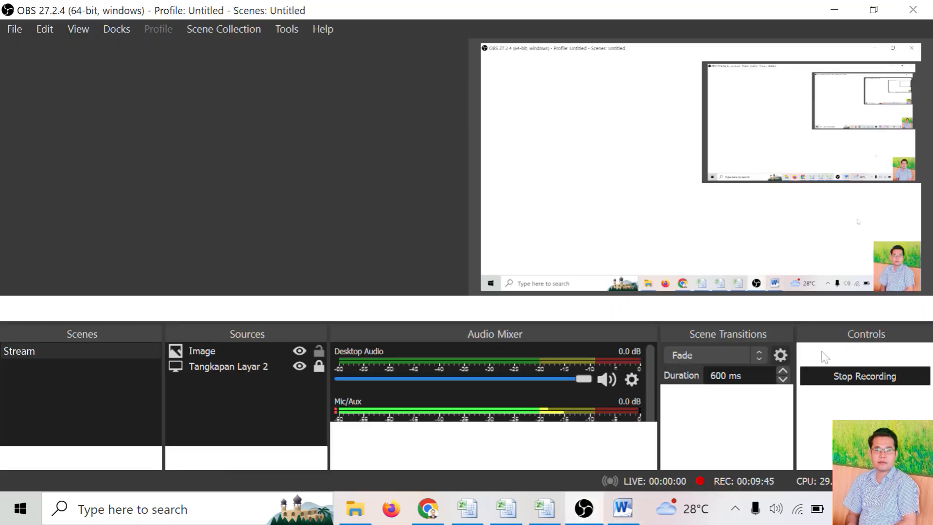